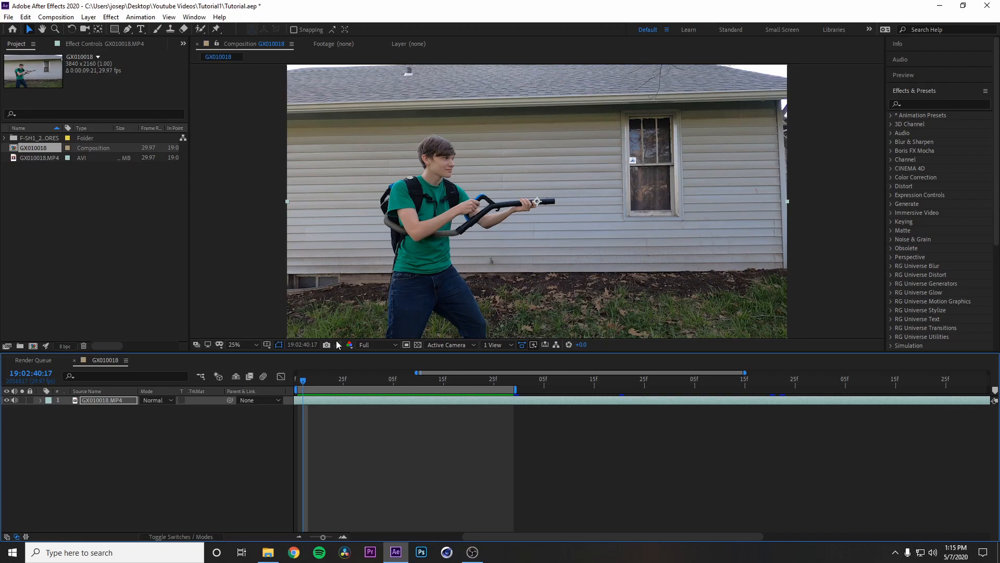
Step: Split the GX010018.MP4 layer at 19:02:41:07, where the actor starts firing
{"action": "left_click_drag", "start_coordinate": [303, 381], "coordinate": [394, 403]}
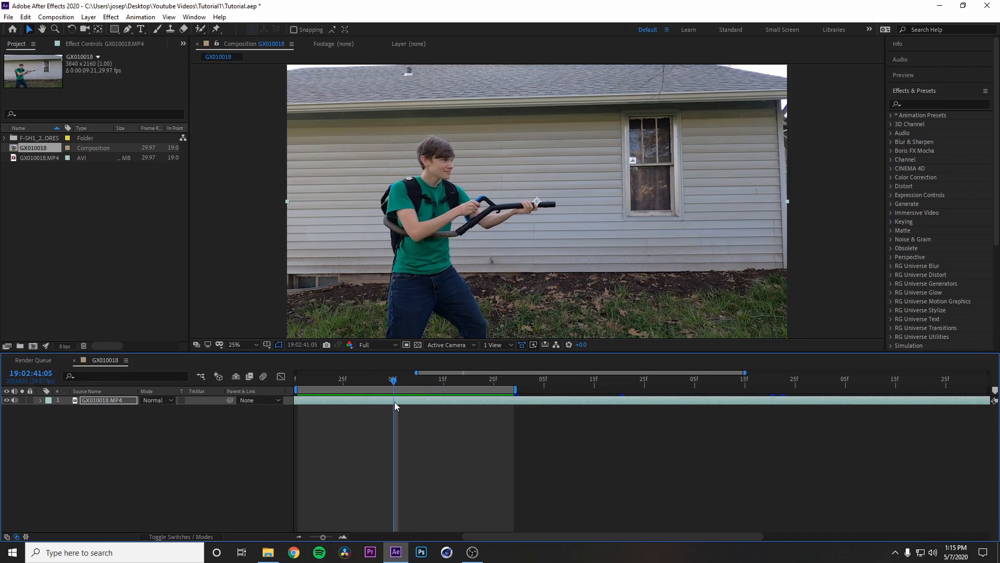
{"action": "mouse_move", "coordinate": [394, 384]}
{"action": "left_mouse_down"}
{"action": "mouse_move", "coordinate": [409, 382]}
{"action": "mouse_move", "coordinate": [381, 392]}
{"action": "left_mouse_up"}
{"action": "key", "text": "Page_Down"}
{"action": "key", "text": "Page_Down"}
{"action": "key", "text": "Page_Down"}
{"action": "key", "text": "Page_Down"}
{"action": "key", "text": "Page_Down"}
{"action": "key", "text": "Page_Up"}
{"action": "key", "text": "Page_Down"}
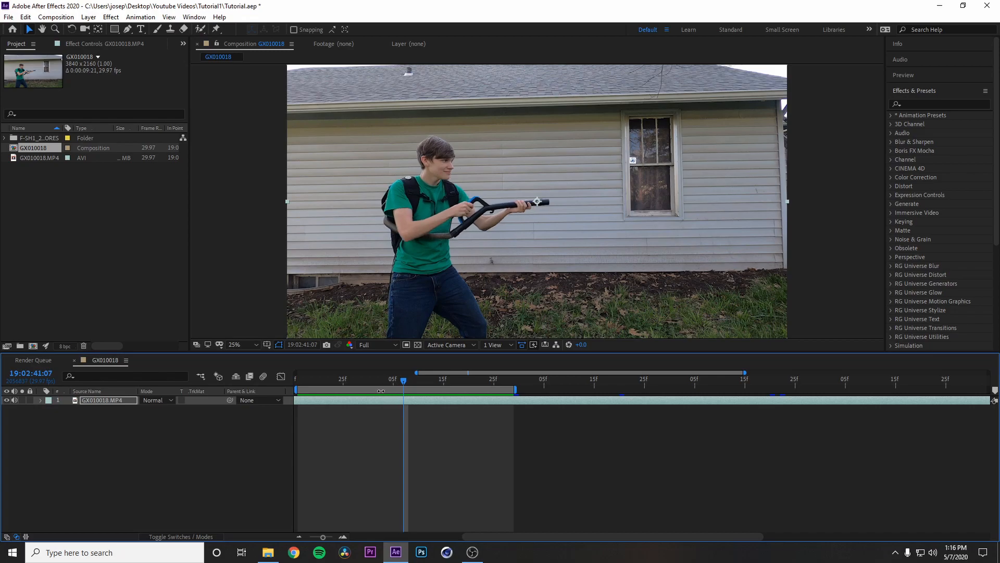
{"action": "key", "text": "ctrl+shift+d"}
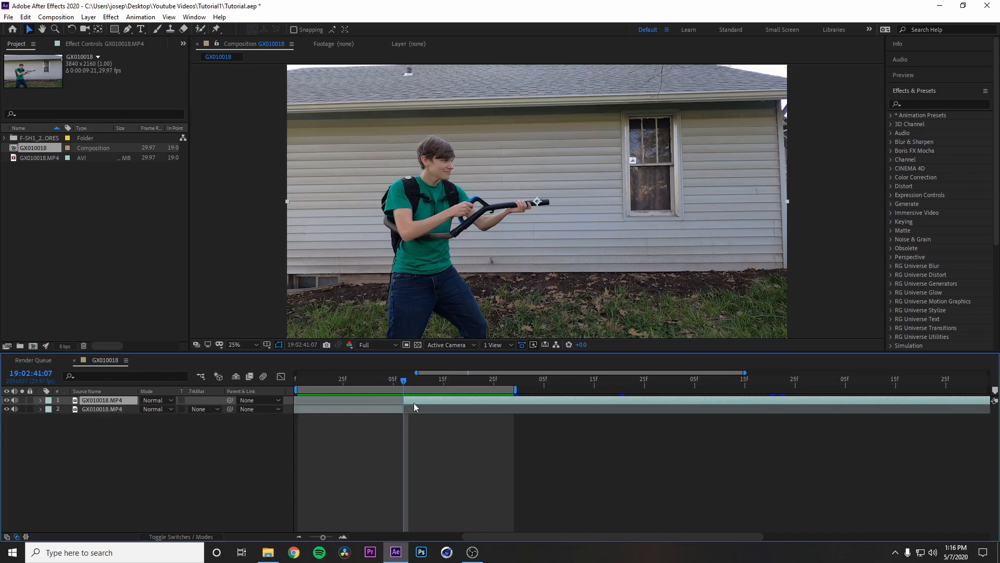
Step: Remove a few frames from the start of the second GX010018.MP4 segment, close the gap at 19:02:41:07, and preview the cut
{"action": "left_click_drag", "start_coordinate": [411, 400], "coordinate": [389, 382]}
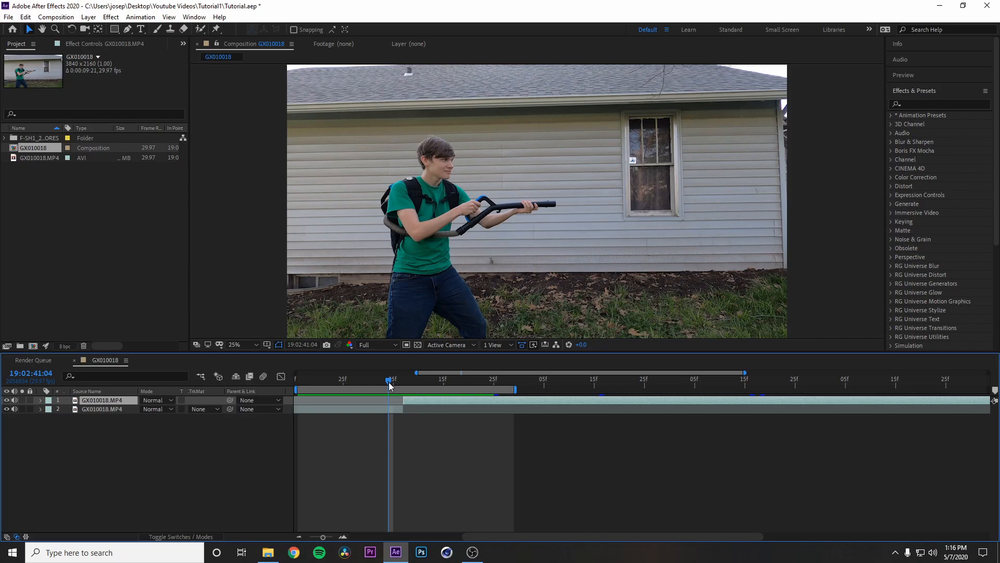
{"action": "key", "text": "space"}
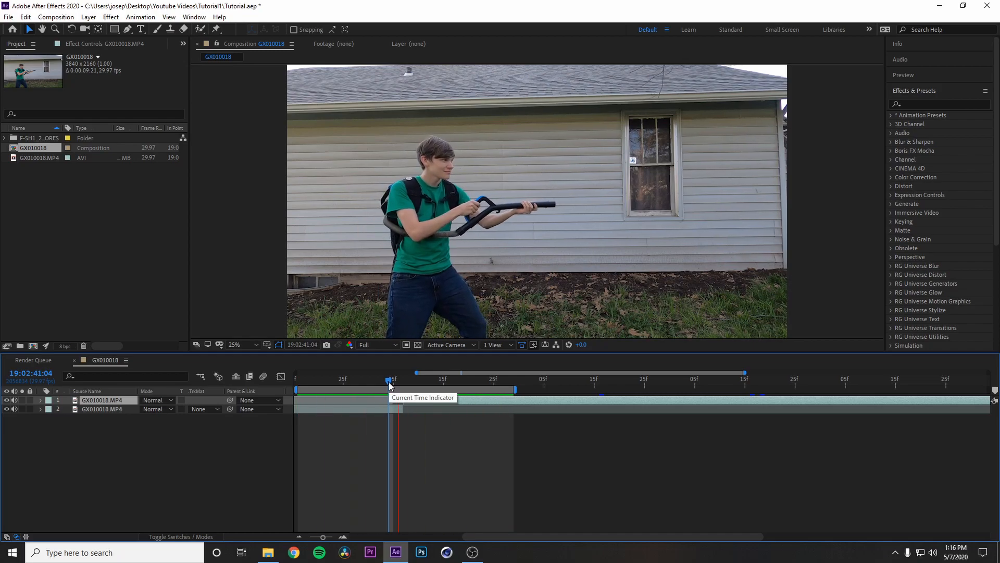
{"action": "left_click_drag", "start_coordinate": [388, 382], "coordinate": [403, 382]}
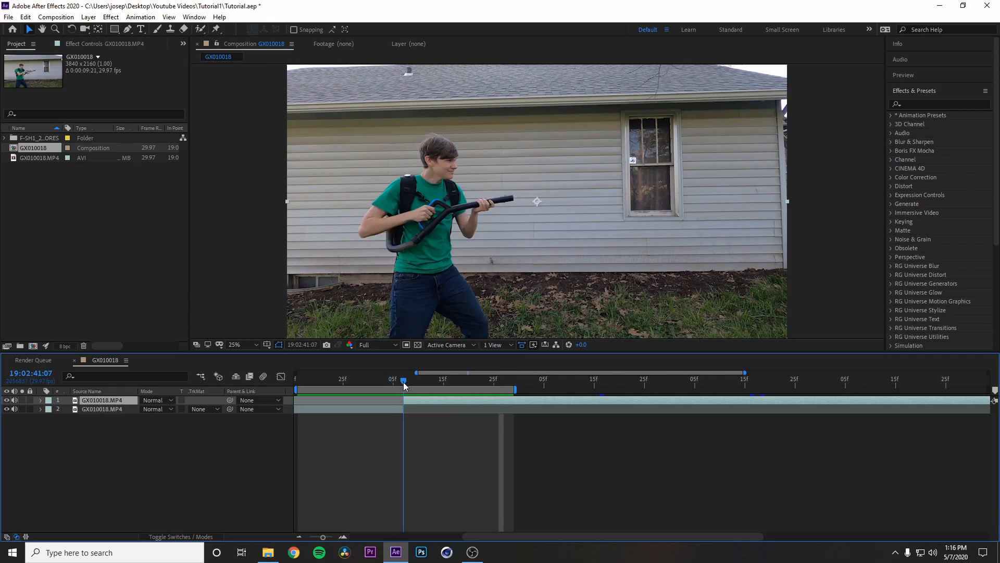
Step: Place Spell_Hit_Side_6_1235_2K.mov above the footage, starting at 19:02:41:06, with its blending mode set to Add
{"action": "left_click", "coordinate": [6, 139]}
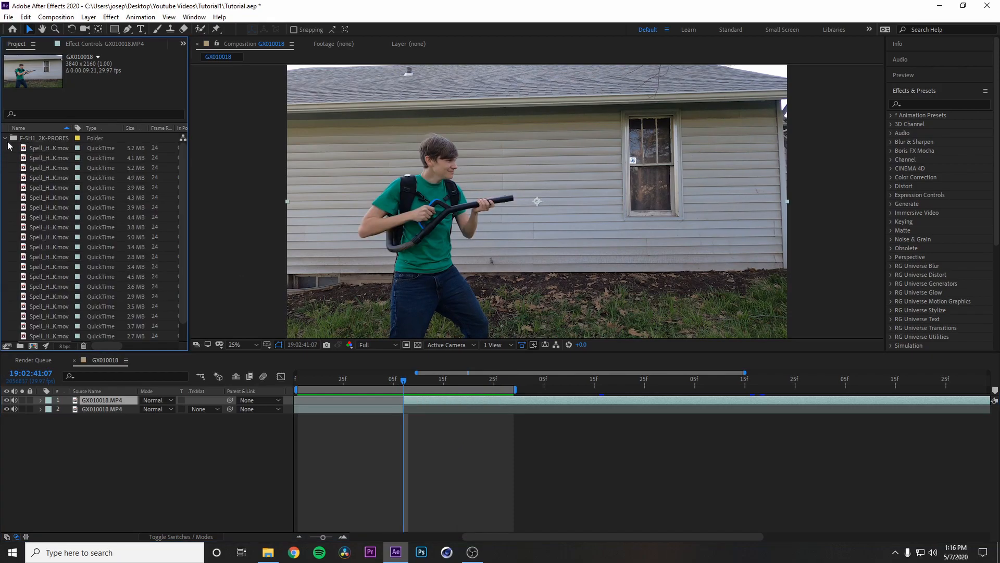
{"action": "left_click", "coordinate": [60, 307]}
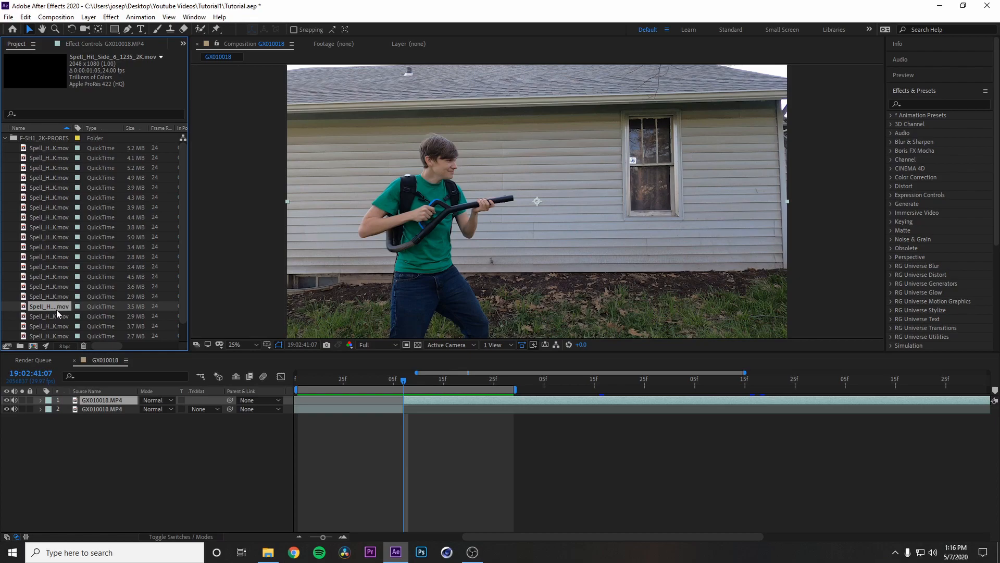
{"action": "left_click_drag", "start_coordinate": [56, 305], "coordinate": [400, 400]}
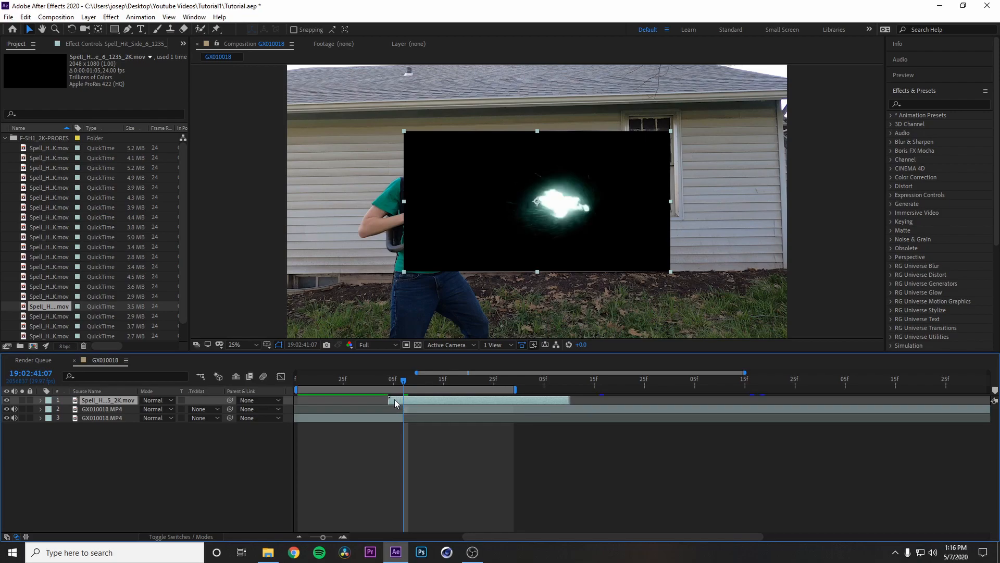
{"action": "left_click_drag", "start_coordinate": [394, 399], "coordinate": [409, 401]}
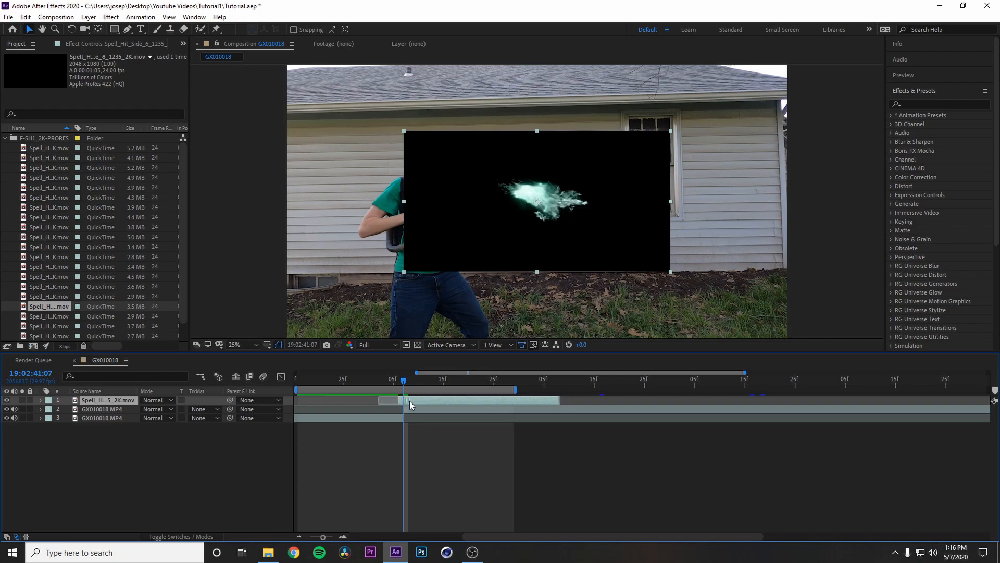
{"action": "left_click", "coordinate": [173, 400]}
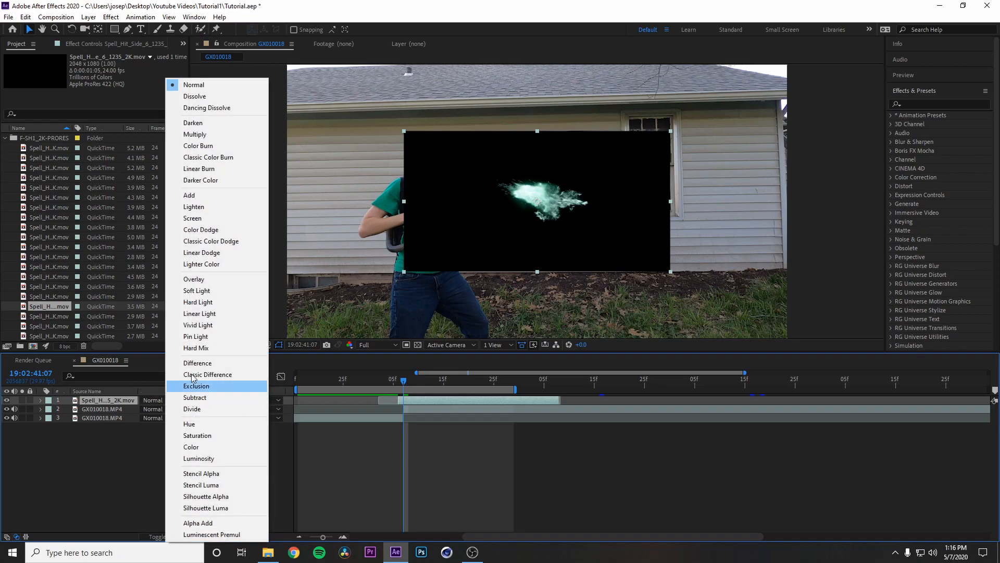
{"action": "left_click", "coordinate": [208, 194]}
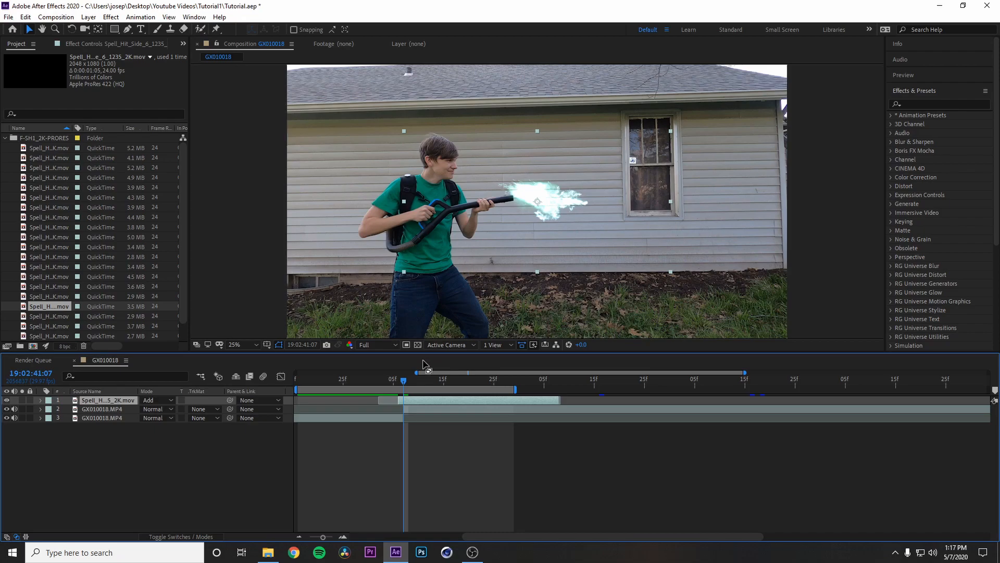
Step: Rotate the spell layer to 151° and position its blast at the tip of the barrel at 19:02:41:06
{"action": "key", "text": "r"}
{"action": "left_click_drag", "start_coordinate": [152, 409], "coordinate": [238, 410]}
{"action": "left_click_drag", "start_coordinate": [522, 217], "coordinate": [525, 206]}
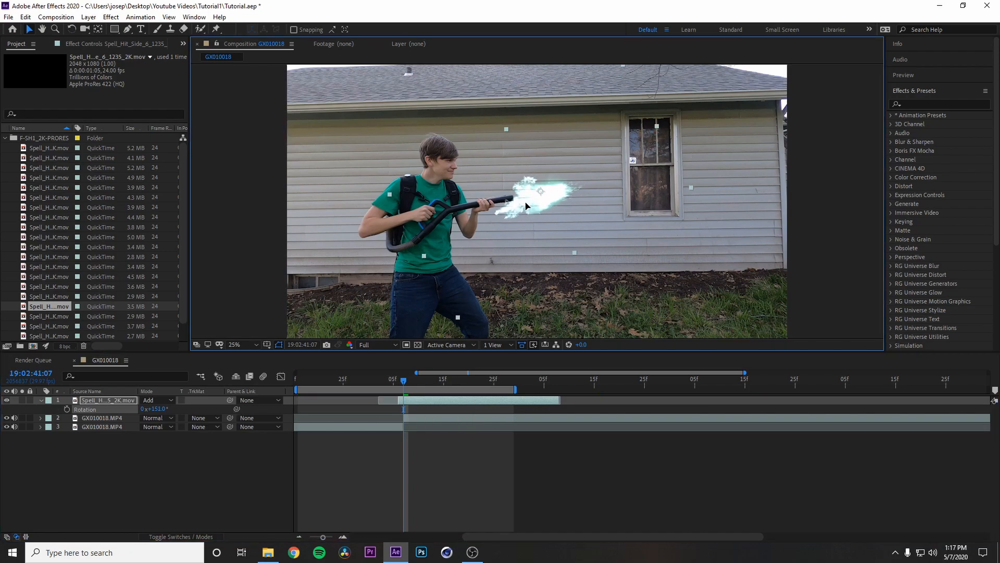
{"action": "mouse_move", "coordinate": [409, 380]}
{"action": "left_mouse_down"}
{"action": "mouse_move", "coordinate": [389, 379]}
{"action": "mouse_move", "coordinate": [398, 379]}
{"action": "left_mouse_up"}
{"action": "left_click_drag", "start_coordinate": [530, 208], "coordinate": [571, 212]}
{"action": "left_click", "coordinate": [400, 380]}
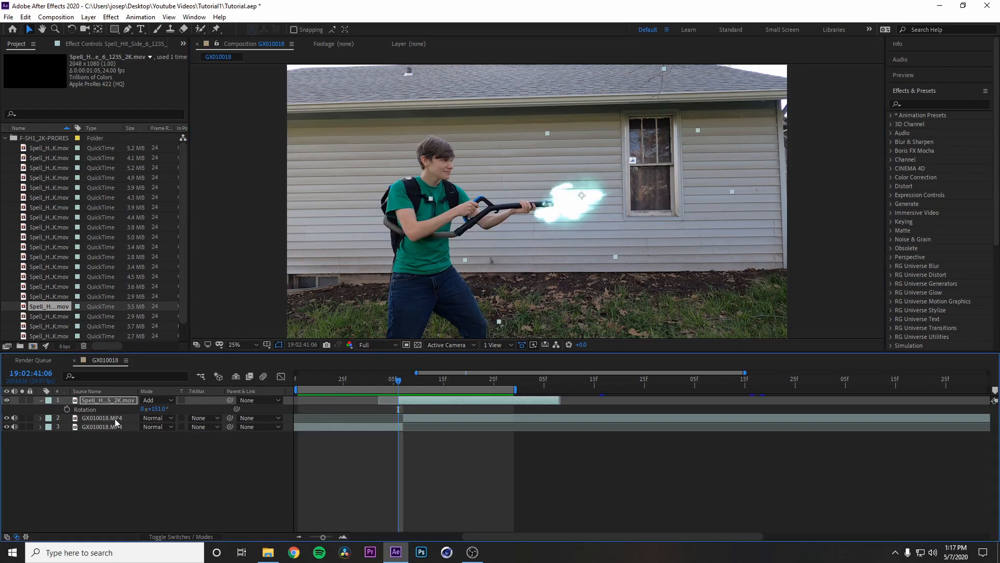
Step: Keyframe the spell layer's Position at 19:02:41:06, move it to 1944, 992 at 19:02:41:07 to follow the barrel, and preview the motion
{"action": "left_click", "coordinate": [43, 399]}
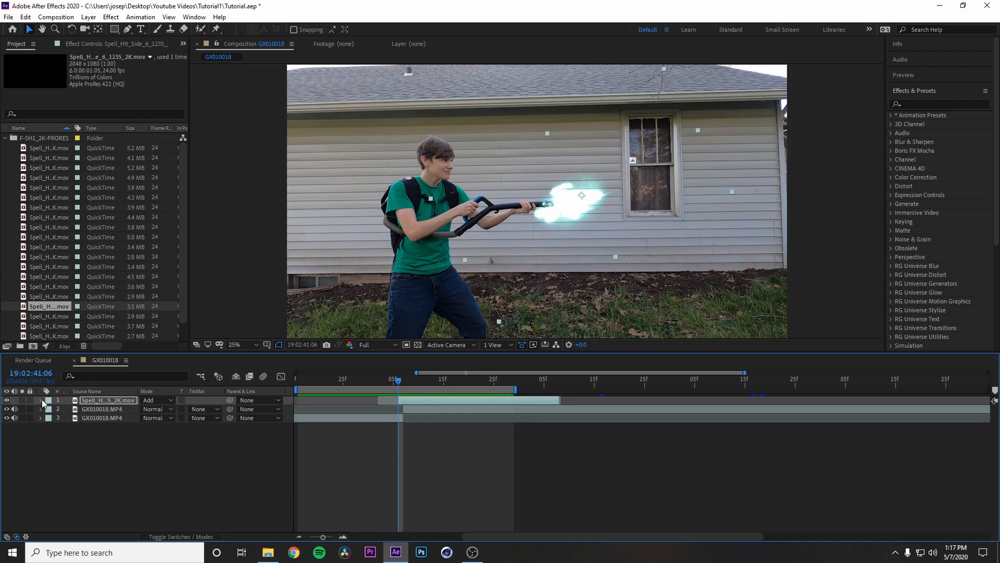
{"action": "left_click", "coordinate": [41, 399]}
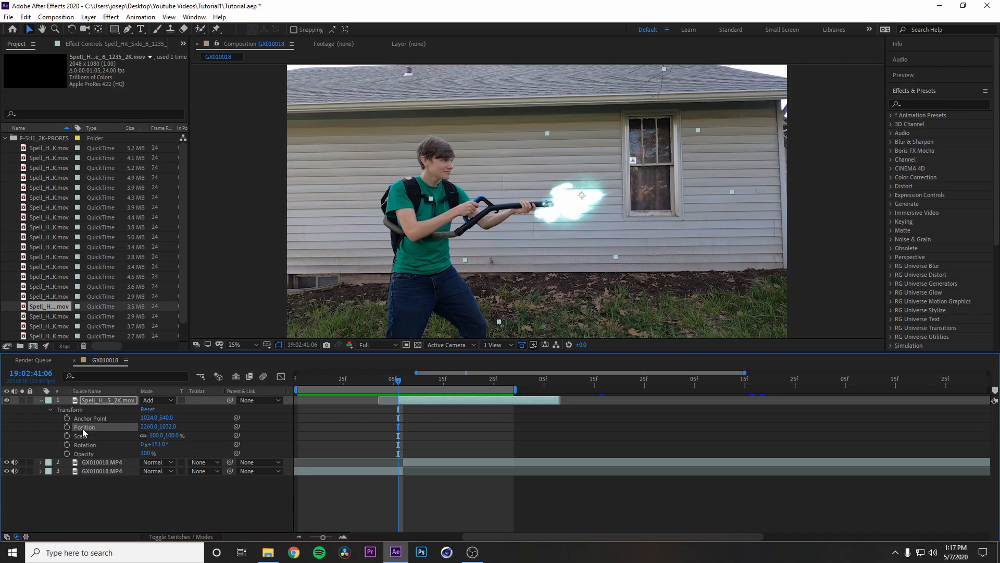
{"action": "left_click", "coordinate": [66, 427]}
{"action": "key", "text": "Page_Down"}
{"action": "left_click_drag", "start_coordinate": [556, 210], "coordinate": [515, 202]}
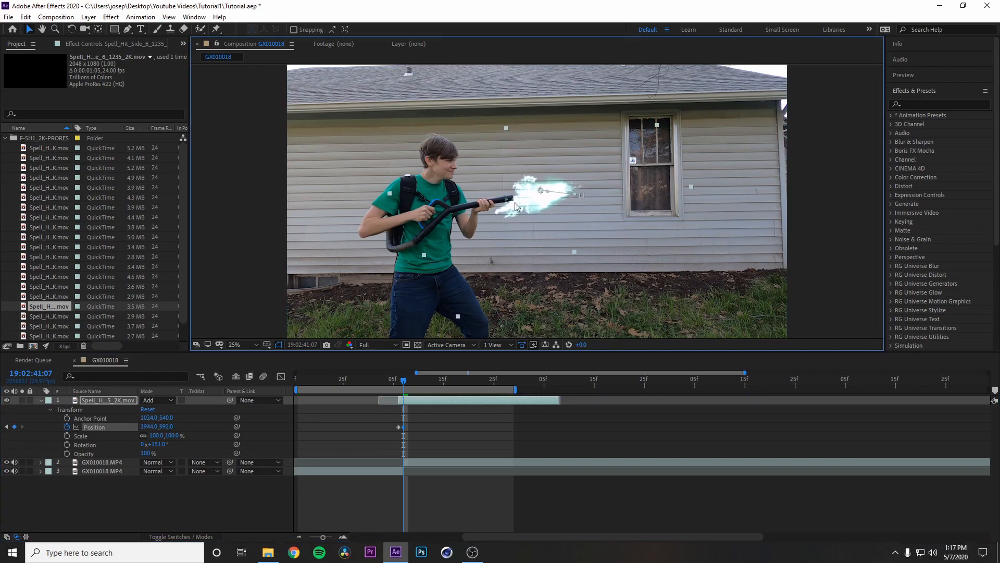
{"action": "key", "text": "space"}
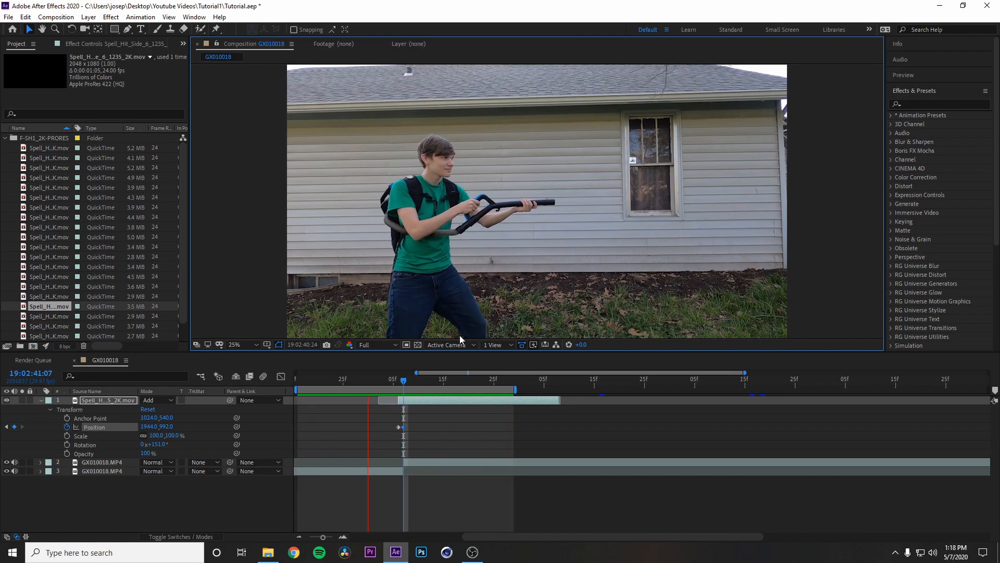
{"action": "left_click", "coordinate": [396, 390]}
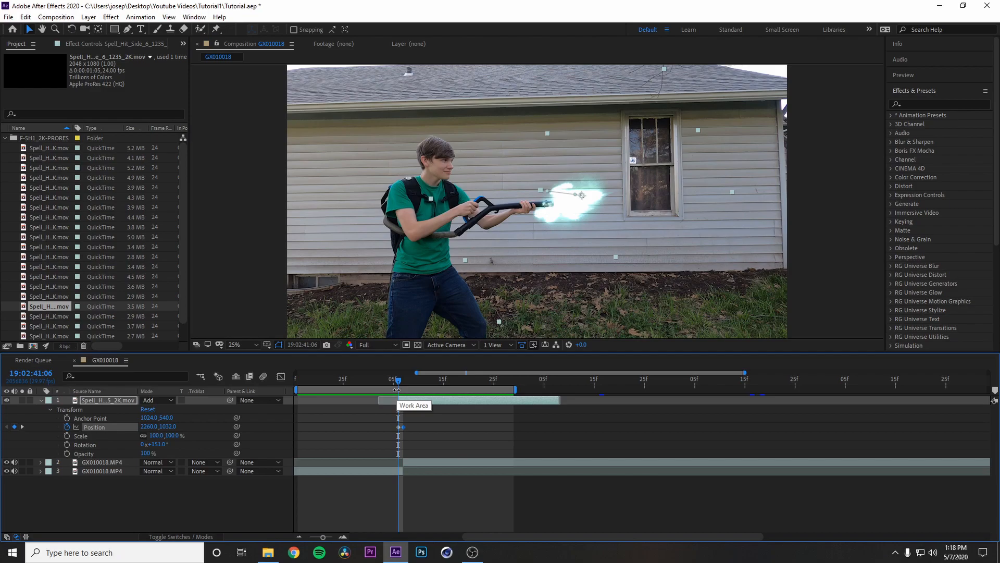
{"action": "left_click", "coordinate": [41, 401]}
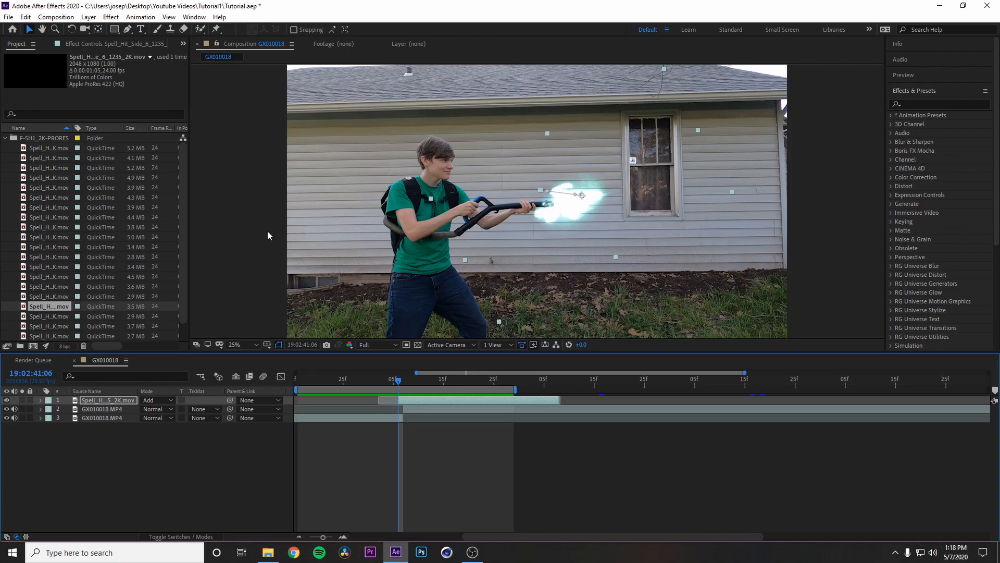
Step: Create a 3840 × 2160 px black solid above the other layers and apply the Video Copilot Saber effect to it
{"action": "left_click", "coordinate": [89, 17]}
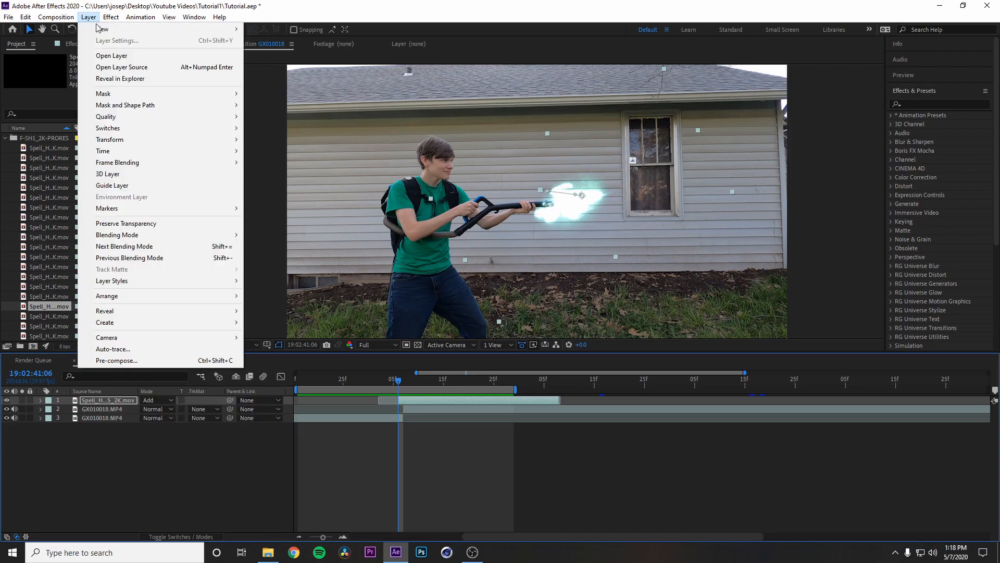
{"action": "mouse_move", "coordinate": [237, 30]}
{"action": "left_click", "coordinate": [268, 41]}
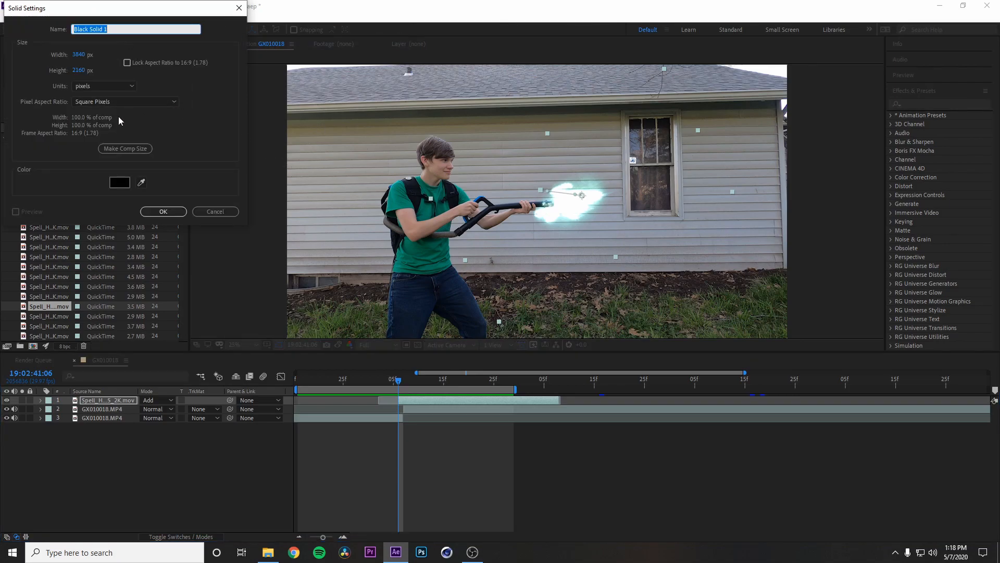
{"action": "left_click", "coordinate": [166, 210]}
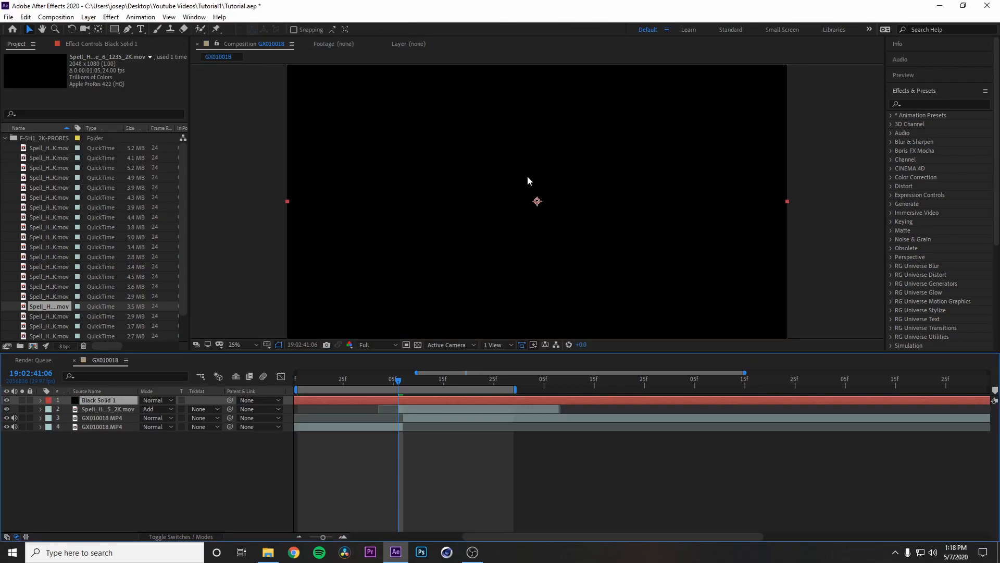
{"action": "left_click", "coordinate": [111, 17]}
{"action": "mouse_move", "coordinate": [153, 409]}
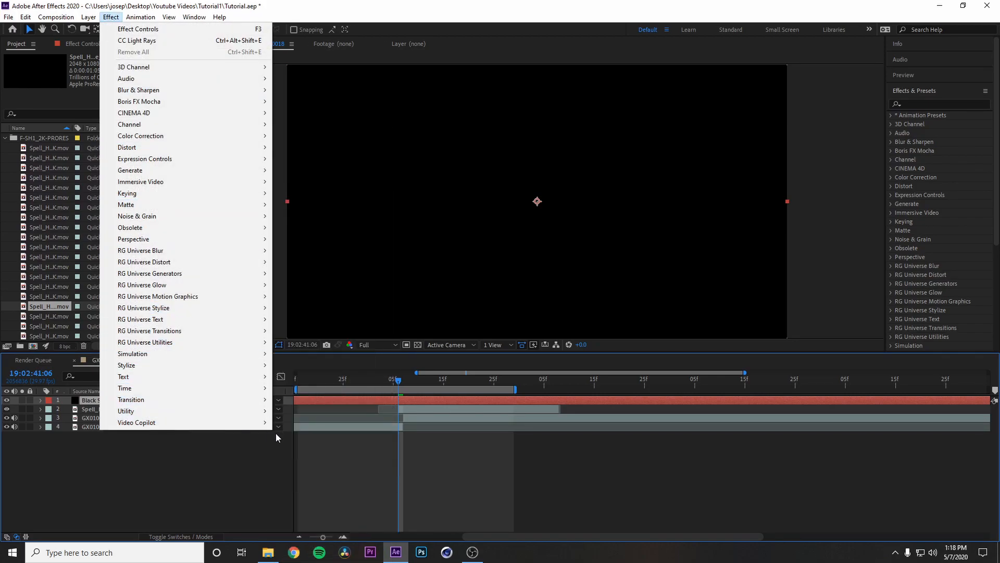
{"action": "left_click", "coordinate": [289, 423]}
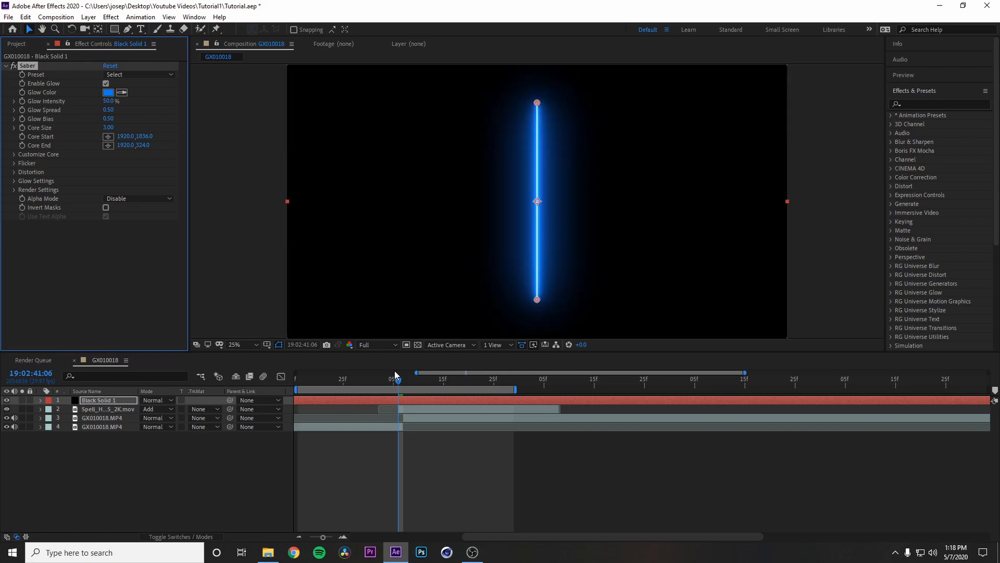
Step: Change Saber's Glow Color to a slightly darkened cyan
{"action": "left_click", "coordinate": [111, 93]}
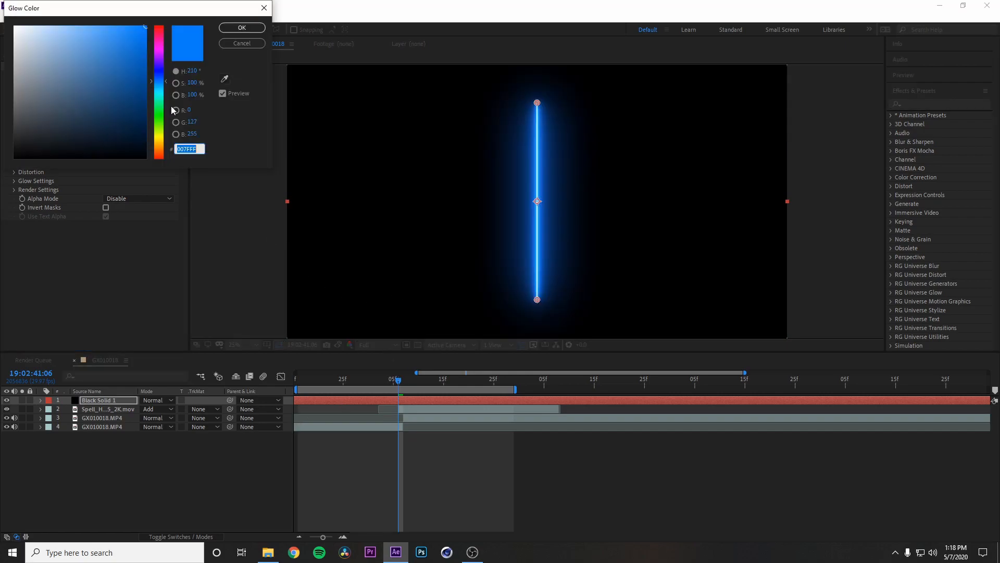
{"action": "left_click_drag", "start_coordinate": [159, 80], "coordinate": [159, 91]}
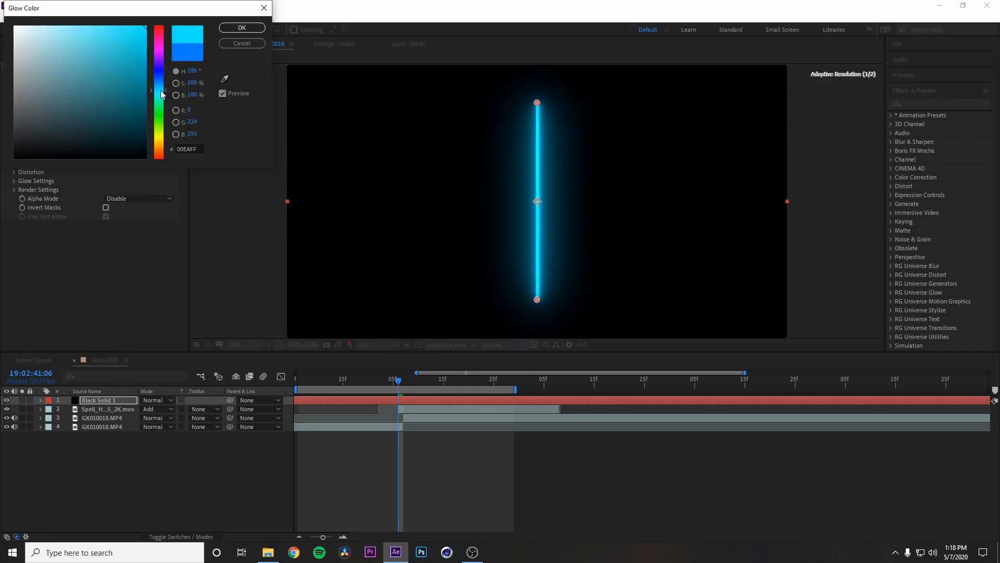
{"action": "left_click", "coordinate": [145, 48]}
{"action": "left_click_drag", "start_coordinate": [145, 48], "coordinate": [146, 44]}
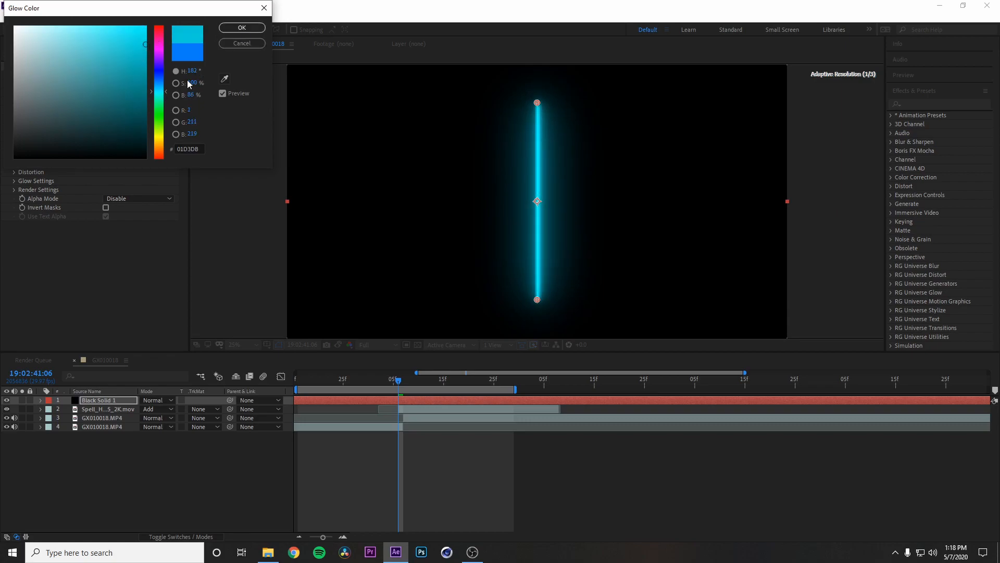
{"action": "left_click_drag", "start_coordinate": [159, 92], "coordinate": [159, 93]}
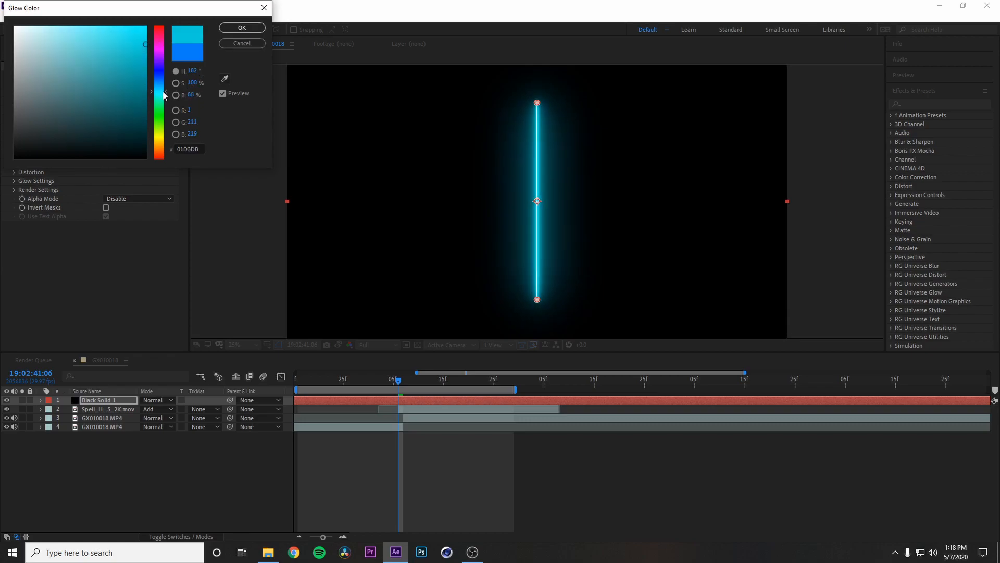
{"action": "left_click", "coordinate": [247, 30]}
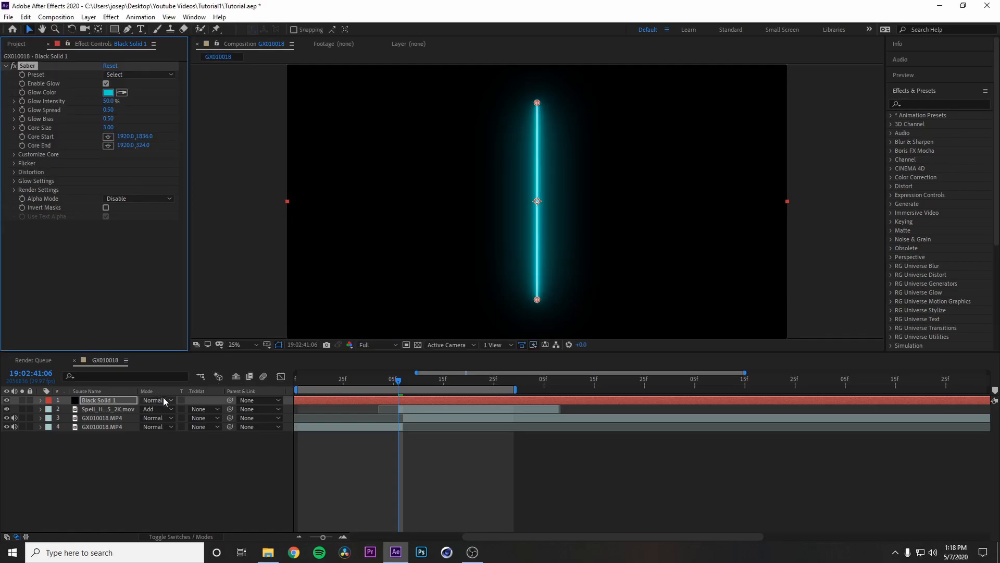
Step: Set the Black Solid 1 layer's blending mode to Add and delete its portion before 19:02:41:06
{"action": "left_click", "coordinate": [164, 400]}
{"action": "left_click", "coordinate": [194, 195]}
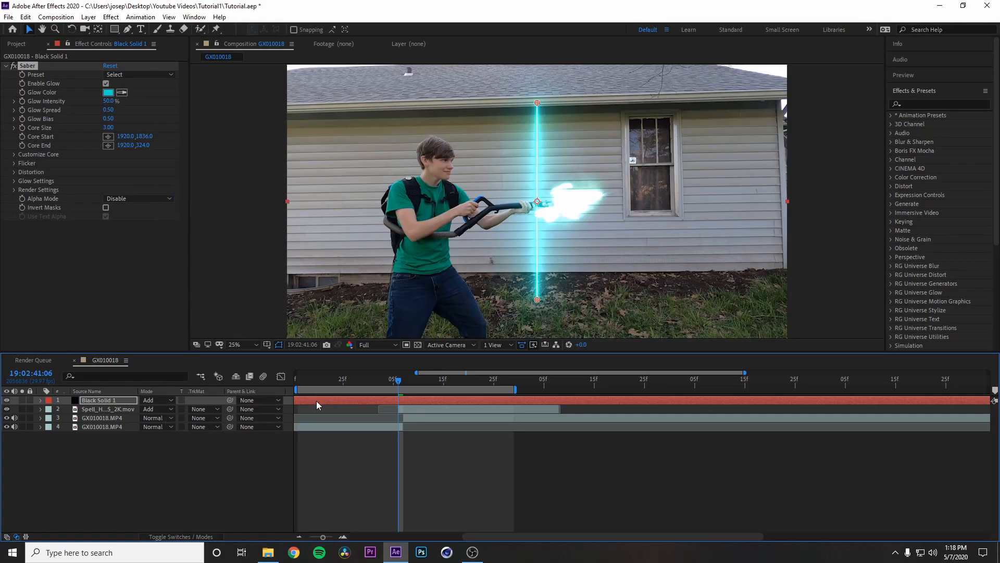
{"action": "key", "text": "ctrl+shift+d"}
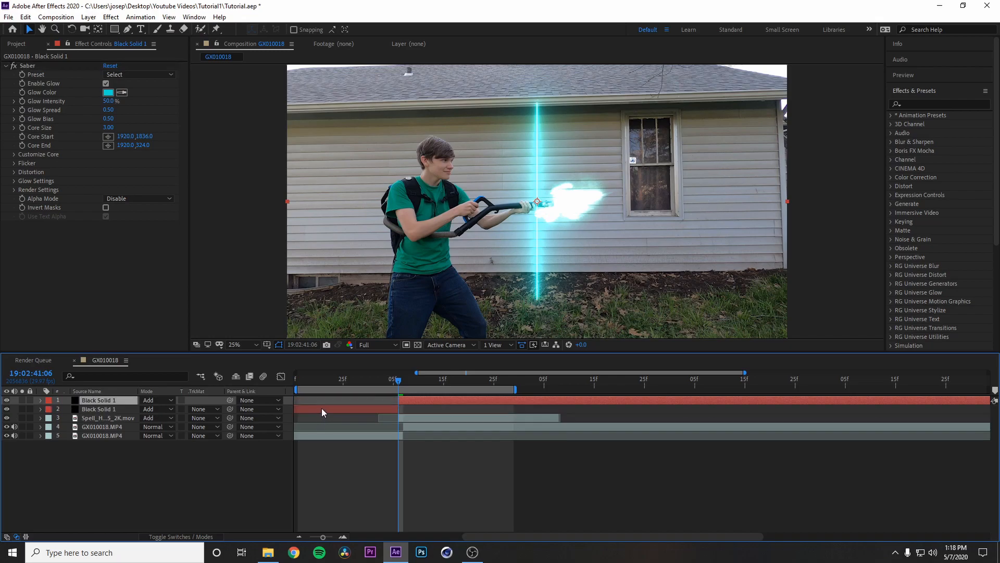
{"action": "left_click", "coordinate": [354, 408]}
{"action": "key", "text": "Delete"}
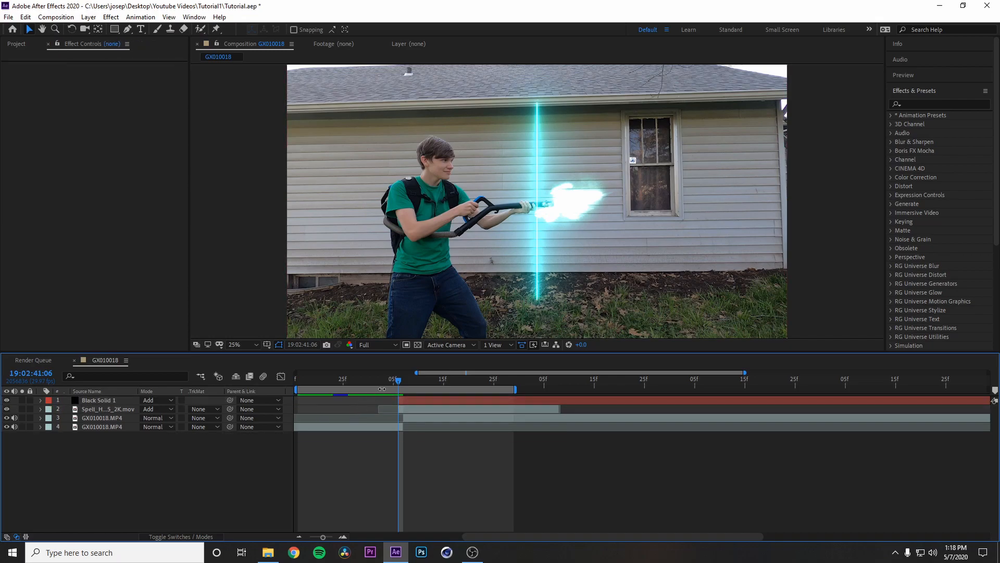
Step: Keyframe Saber's Core Start at 2044, 1092 on the barrel tip and Core End at 2796, 988 on the window at 19:02:41:06
{"action": "left_click", "coordinate": [418, 400]}
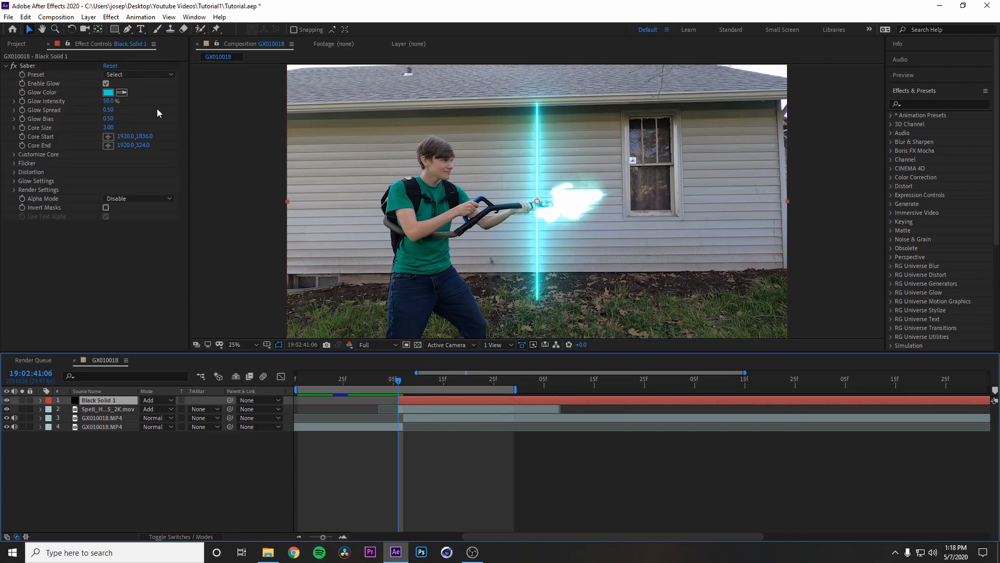
{"action": "left_click", "coordinate": [27, 65]}
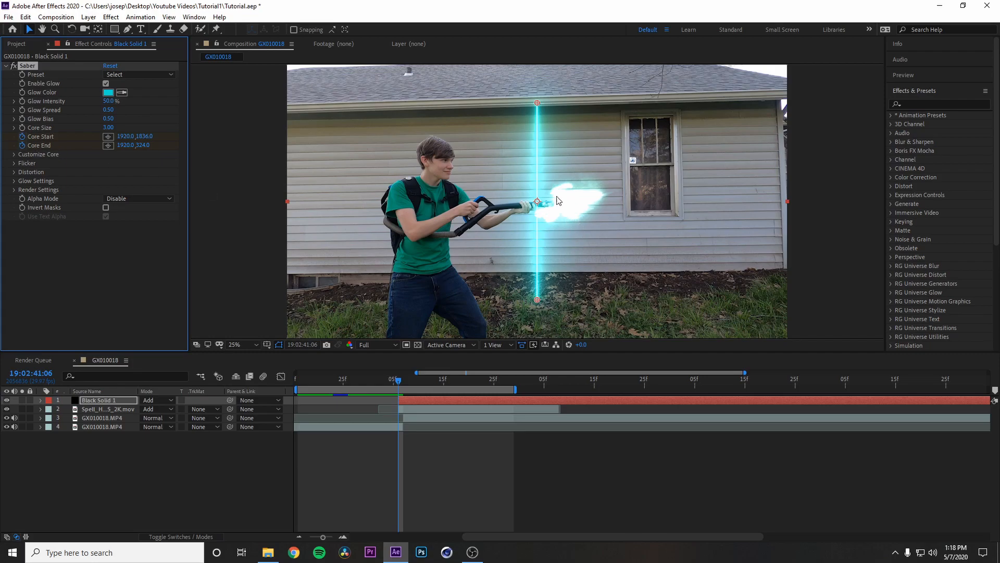
{"action": "left_click_drag", "start_coordinate": [537, 102], "coordinate": [651, 190]}
{"action": "left_click_drag", "start_coordinate": [536, 298], "coordinate": [554, 203]}
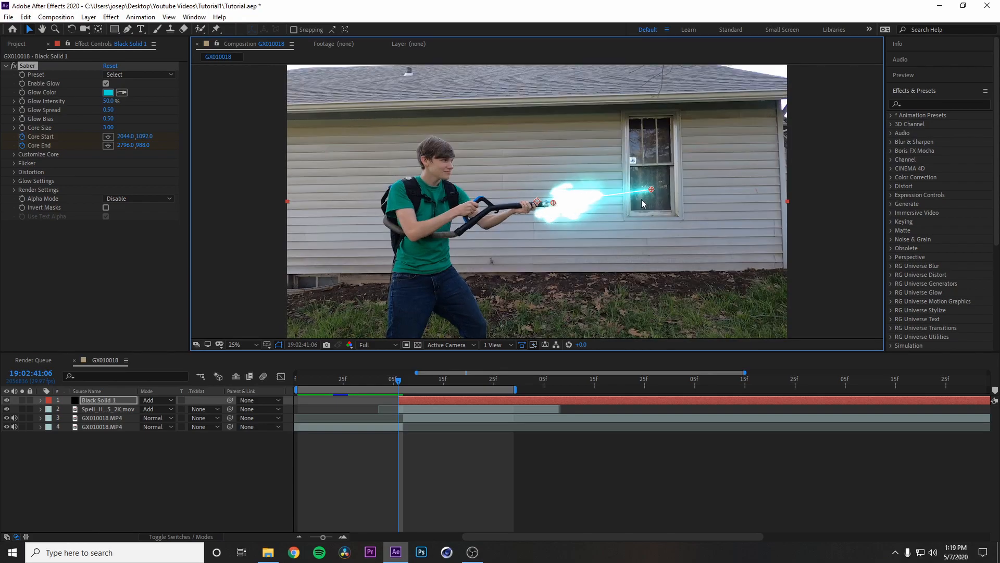
Step: Move Saber's Core End to 2448, 1068 at 19:02:41:06 and extend it beyond the window's far side at 19:02:41:07
{"action": "left_click_drag", "start_coordinate": [652, 190], "coordinate": [608, 199]}
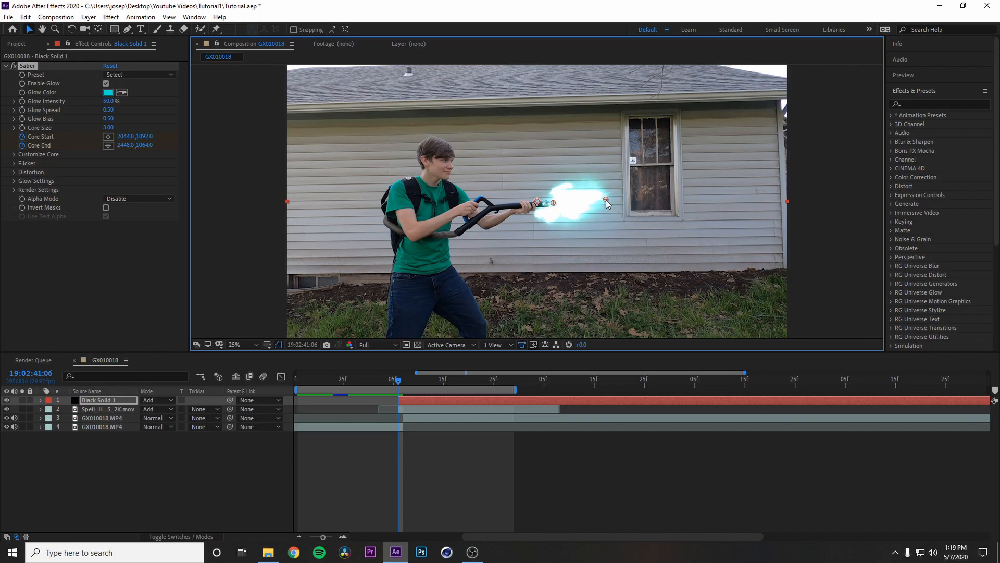
{"action": "left_click_drag", "start_coordinate": [605, 200], "coordinate": [605, 200]}
{"action": "key", "text": "Page_Down"}
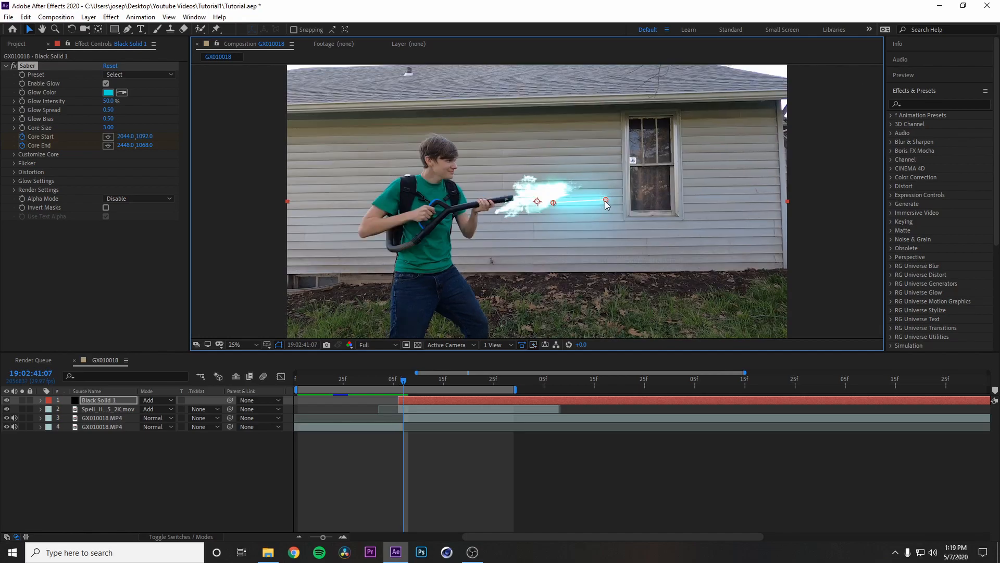
{"action": "left_click_drag", "start_coordinate": [606, 199], "coordinate": [722, 192]}
Step: Play back the beam shot from 19:02:41:05 to check its motion
{"action": "left_click_drag", "start_coordinate": [418, 382], "coordinate": [393, 386]}
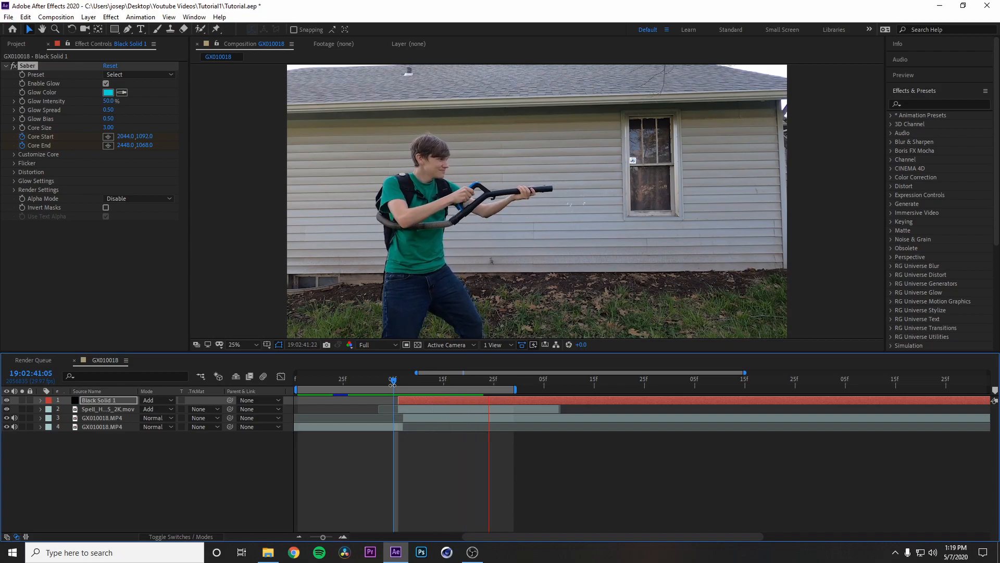
{"action": "key", "text": "space"}
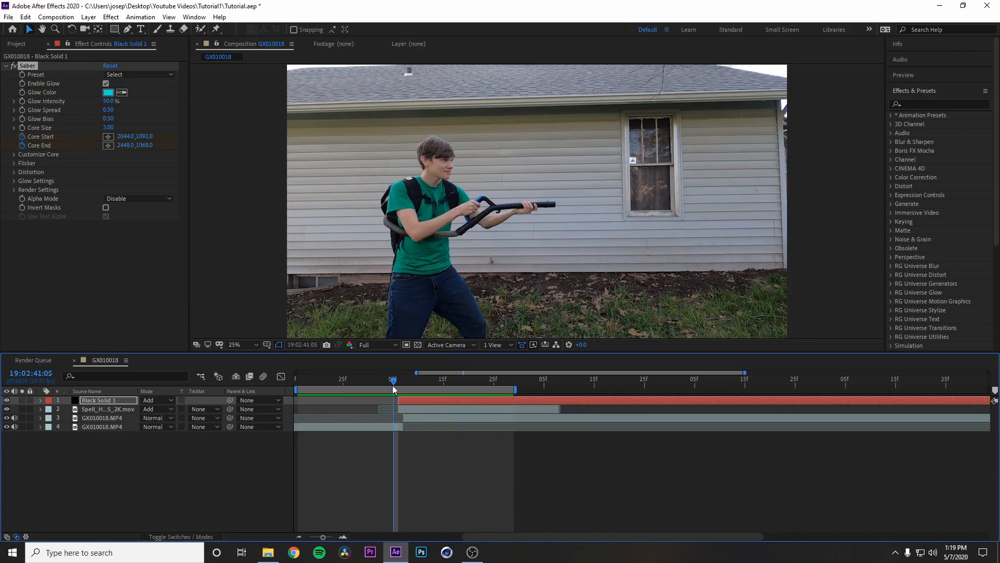
{"action": "key", "text": "space"}
{"action": "left_click", "coordinate": [388, 381]}
Step: Create an adjustment layer above the other layers at 19:02:41:06 and apply the Bulge effect to it
{"action": "left_click_drag", "start_coordinate": [388, 380], "coordinate": [399, 380]}
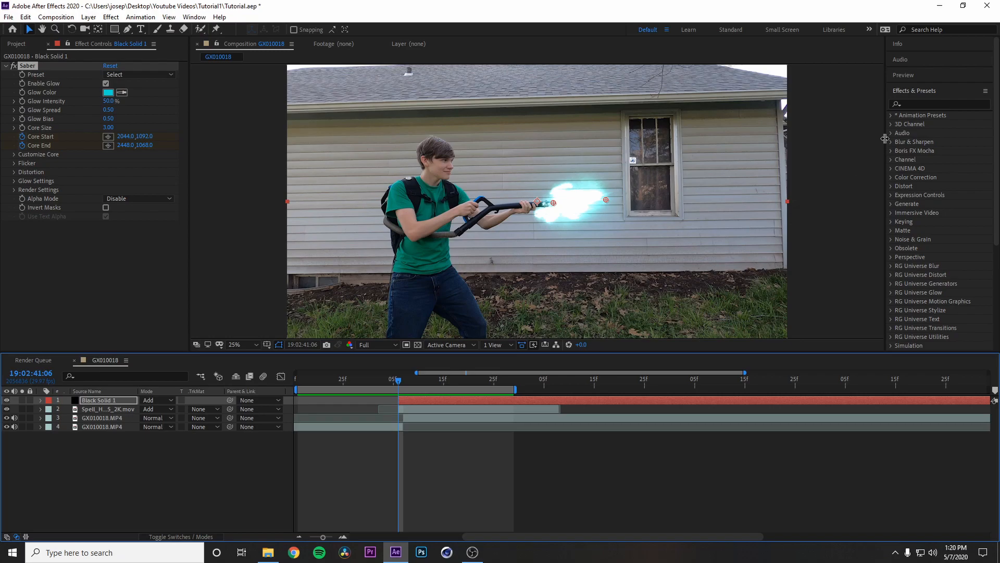
{"action": "left_click", "coordinate": [89, 17]}
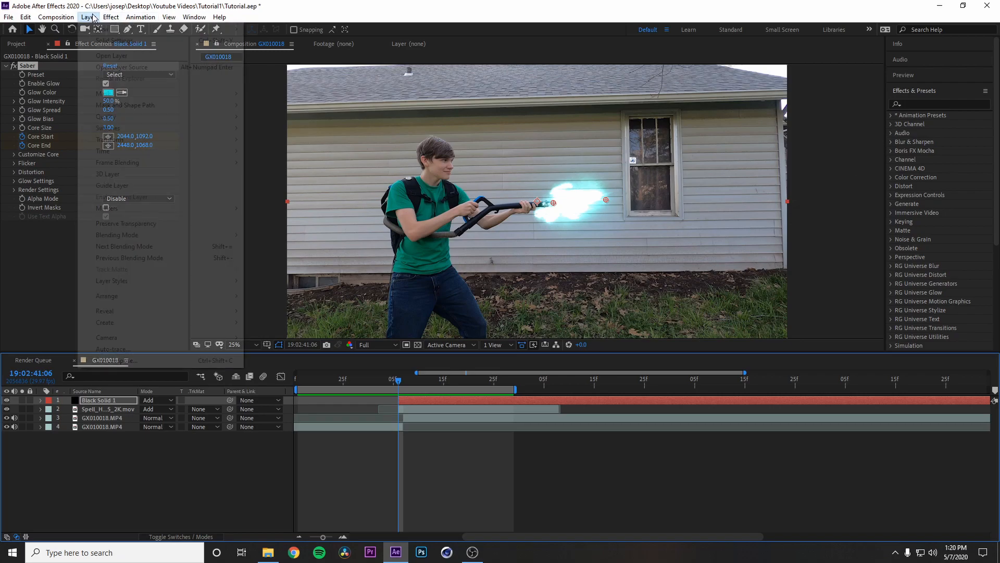
{"action": "mouse_move", "coordinate": [163, 30]}
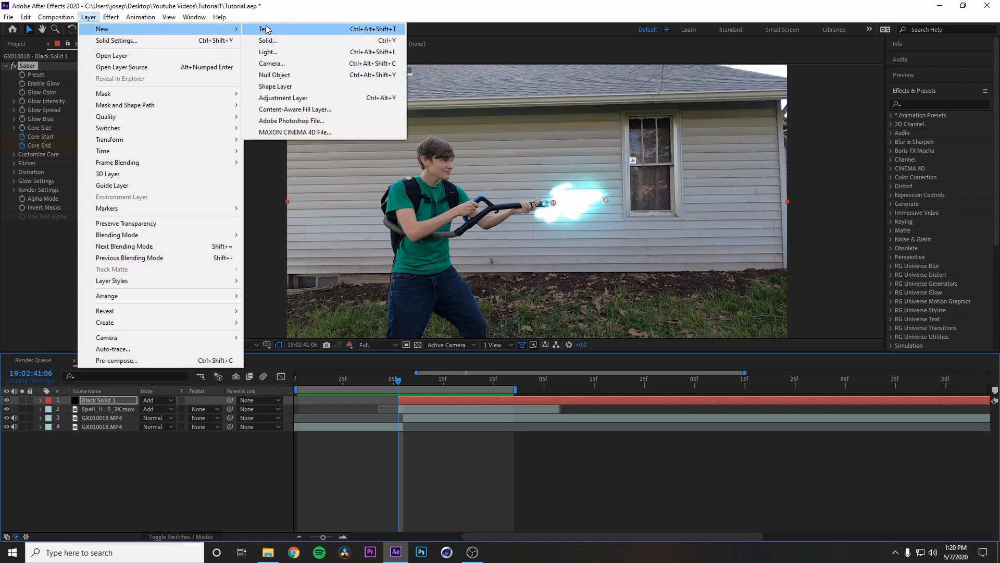
{"action": "left_click", "coordinate": [276, 98]}
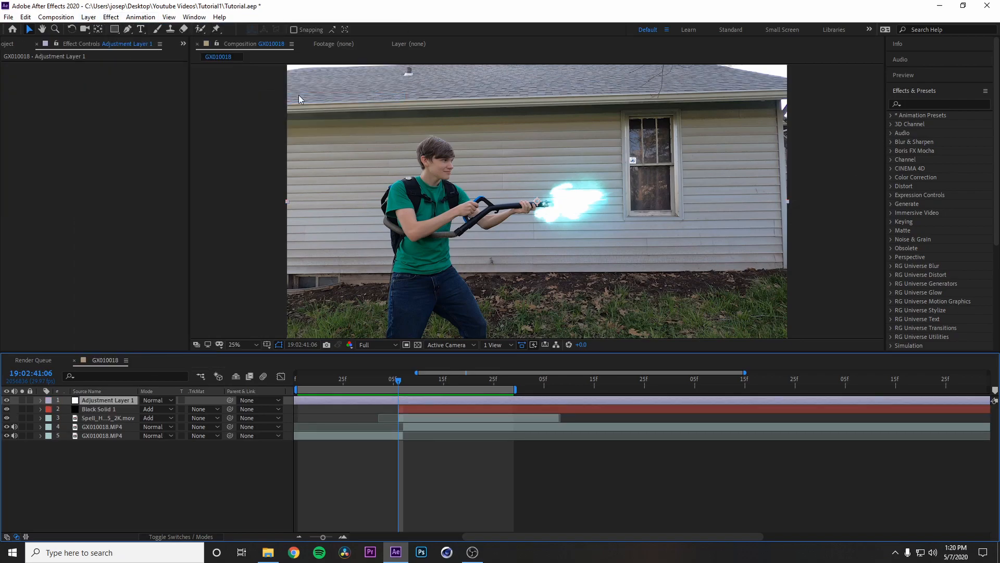
{"action": "left_click", "coordinate": [932, 104]}
{"action": "type", "text": "b"}
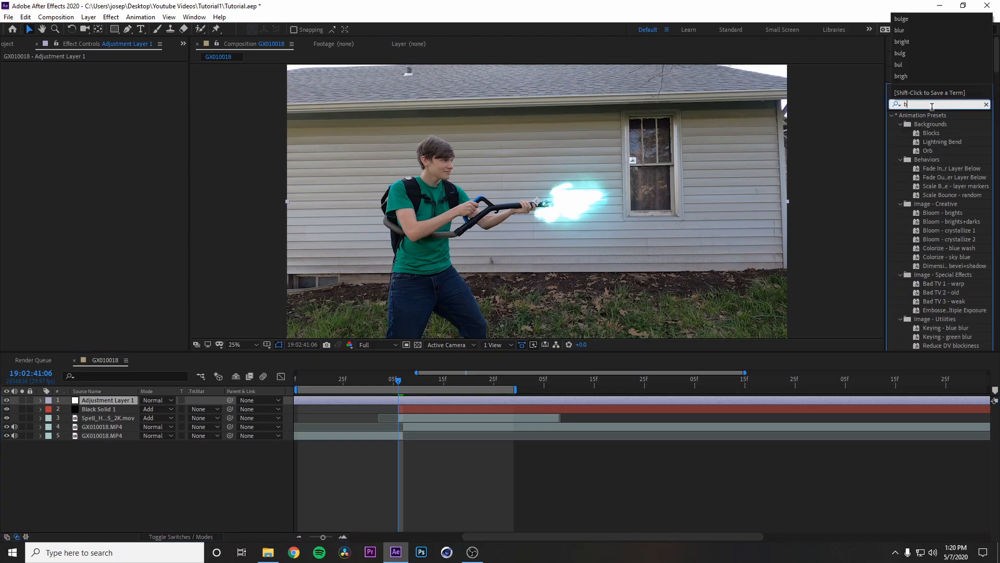
{"action": "type", "text": "ulge"}
{"action": "left_click_drag", "start_coordinate": [926, 123], "coordinate": [430, 401]}
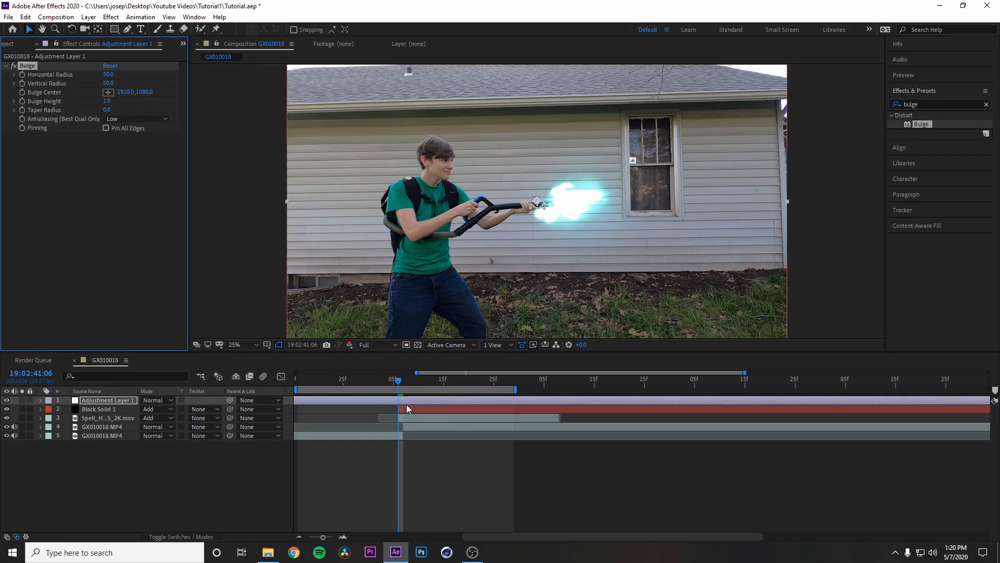
Step: Split Adjustment Layer 1 at 19:02:41:06 and delete its earlier portion
{"action": "key", "text": "ctrl+shift+d"}
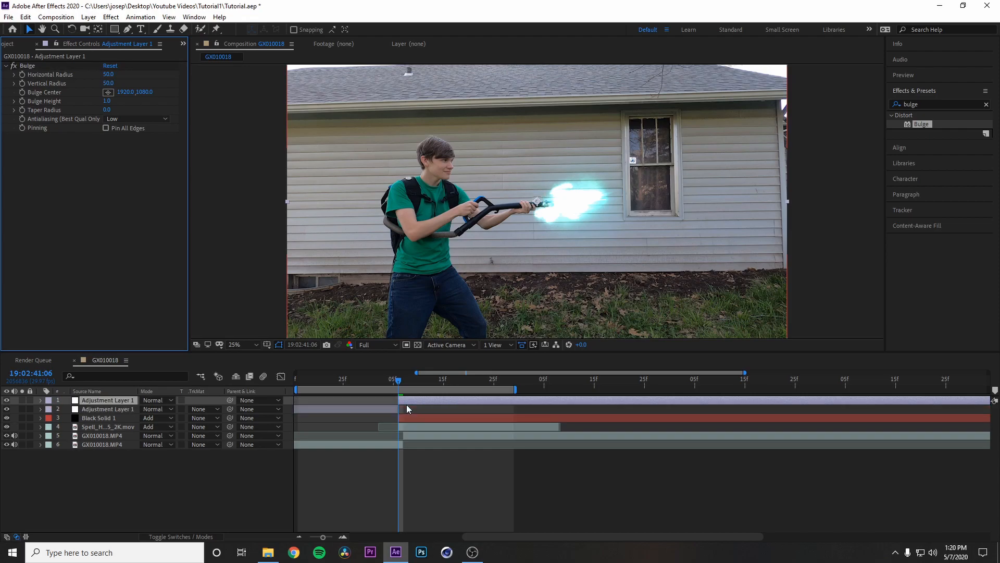
{"action": "left_click", "coordinate": [368, 408]}
{"action": "key", "text": "Delete"}
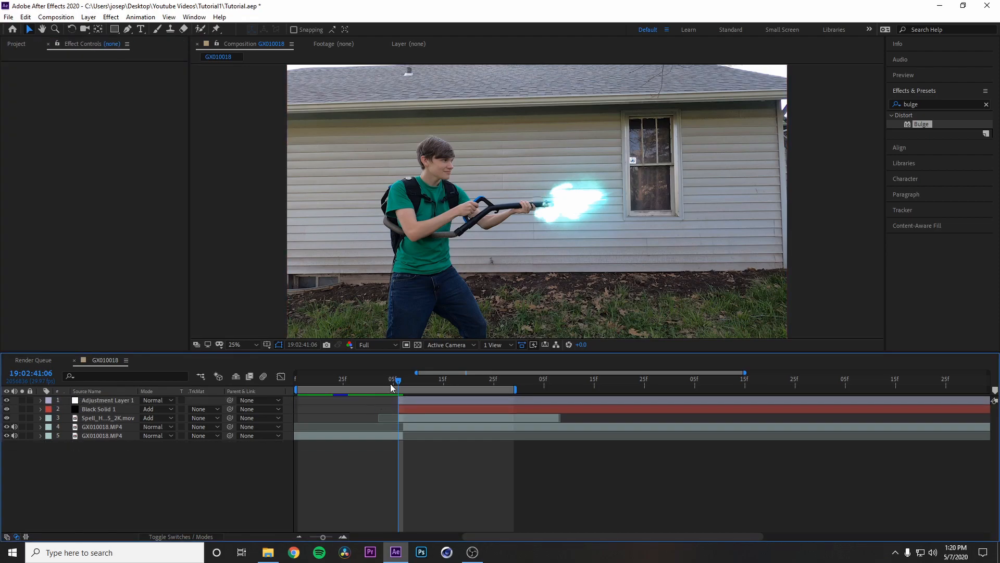
Step: Centre the Bulge at 2060, 1096 and keyframe its horizontal and vertical radii from 676 and 696 at 19:02:41:06 to 76 and 64 at 19:02:41:08
{"action": "left_click", "coordinate": [406, 399]}
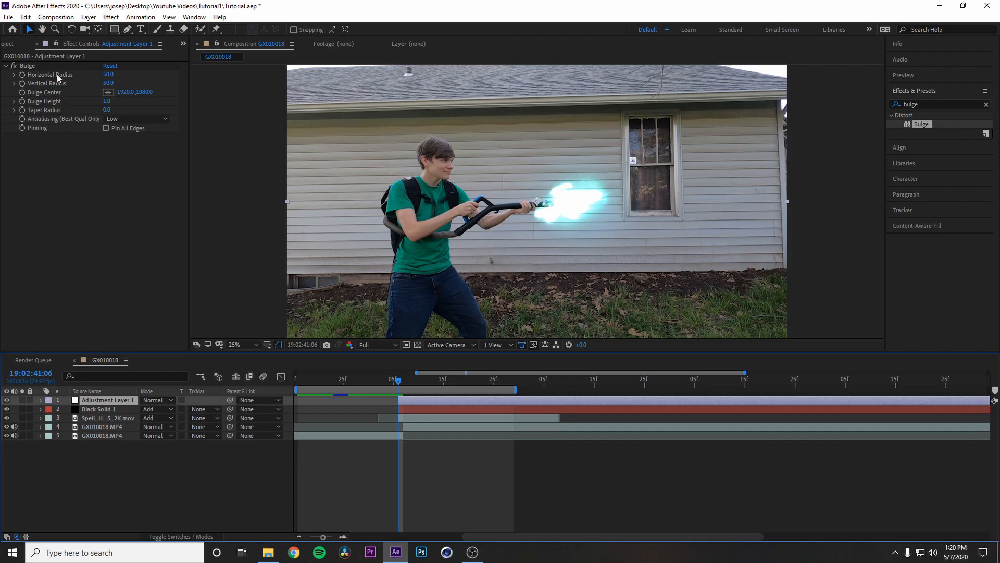
{"action": "left_click", "coordinate": [28, 65]}
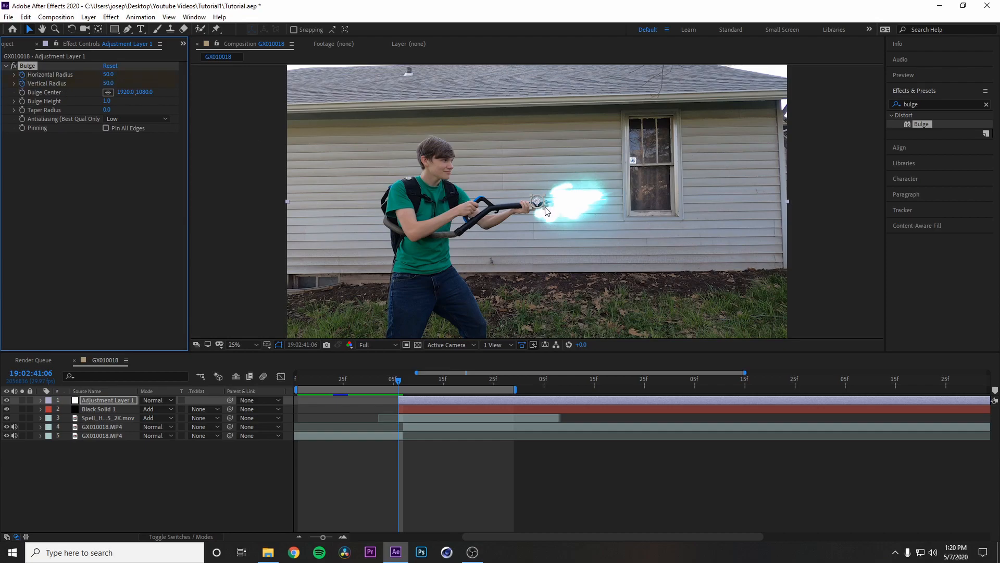
{"action": "left_click_drag", "start_coordinate": [544, 212], "coordinate": [566, 224]}
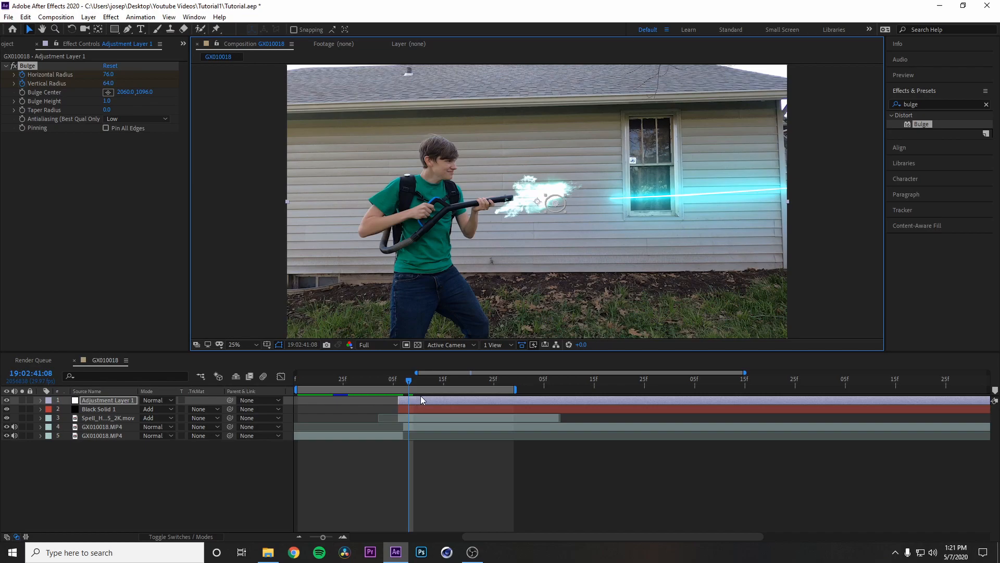
Step: Delete Adjustment Layer 1's portion after 19:02:41:08 and play back the bulge from 19:02:41:05
{"action": "key", "text": "ctrl+shift+d"}
{"action": "left_click", "coordinate": [421, 397]}
{"action": "key", "text": "Delete"}
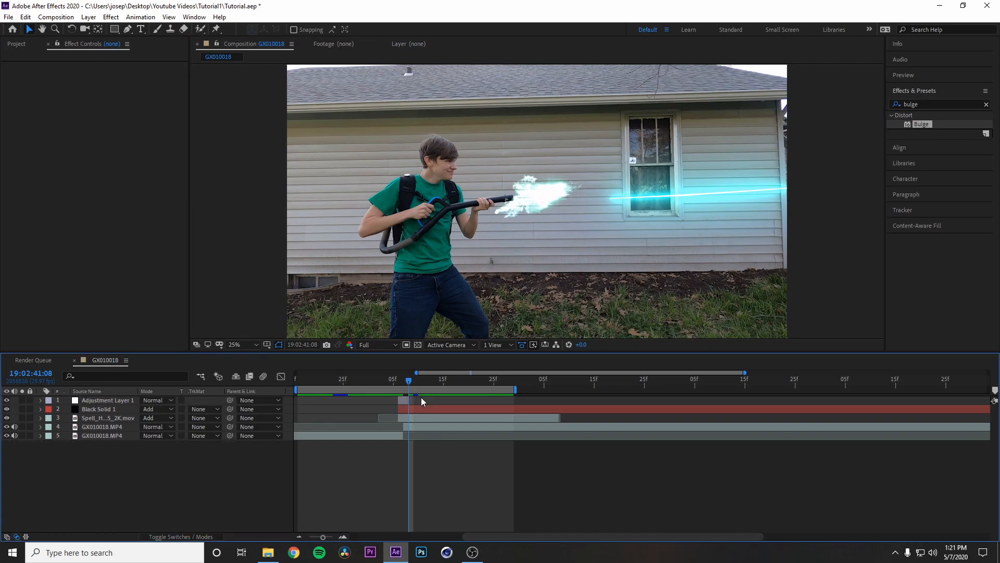
{"action": "left_click_drag", "start_coordinate": [406, 380], "coordinate": [393, 379]}
{"action": "key", "text": "space"}
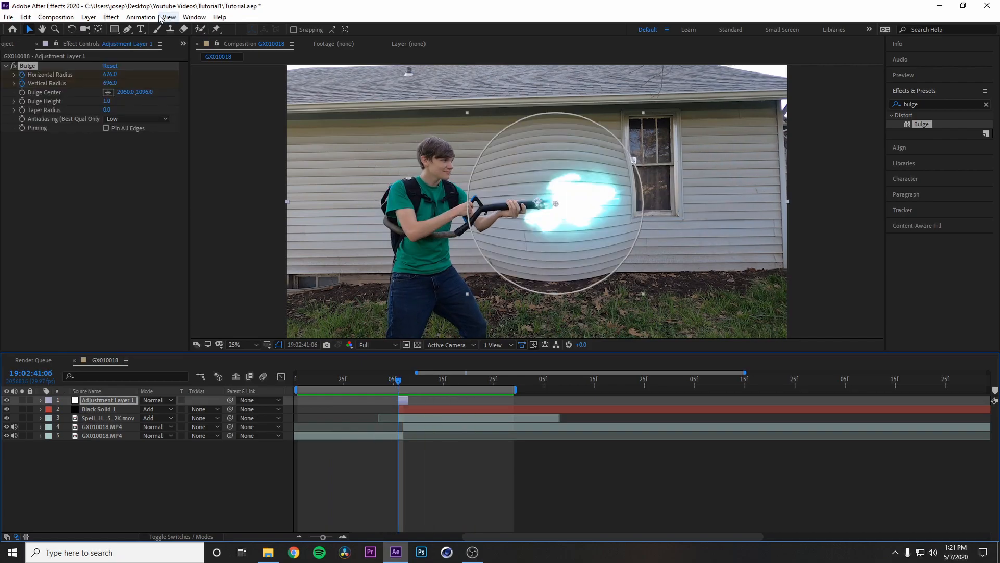
Step: Create a second adjustment layer on top and delete its portion before 19:02:41:06
{"action": "left_click", "coordinate": [89, 18]}
{"action": "mouse_move", "coordinate": [100, 29]}
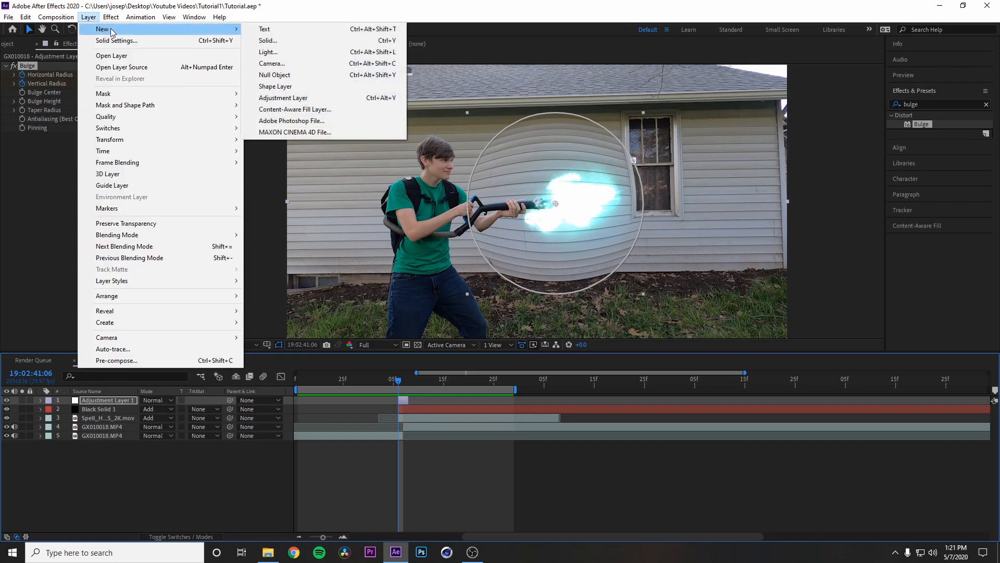
{"action": "left_click", "coordinate": [274, 97]}
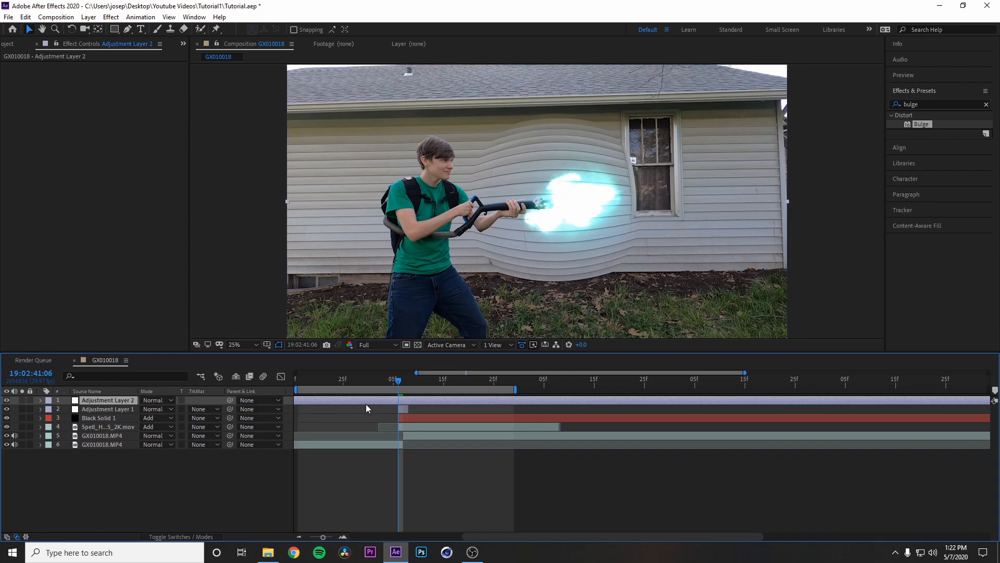
{"action": "key", "text": "ctrl+shift+d"}
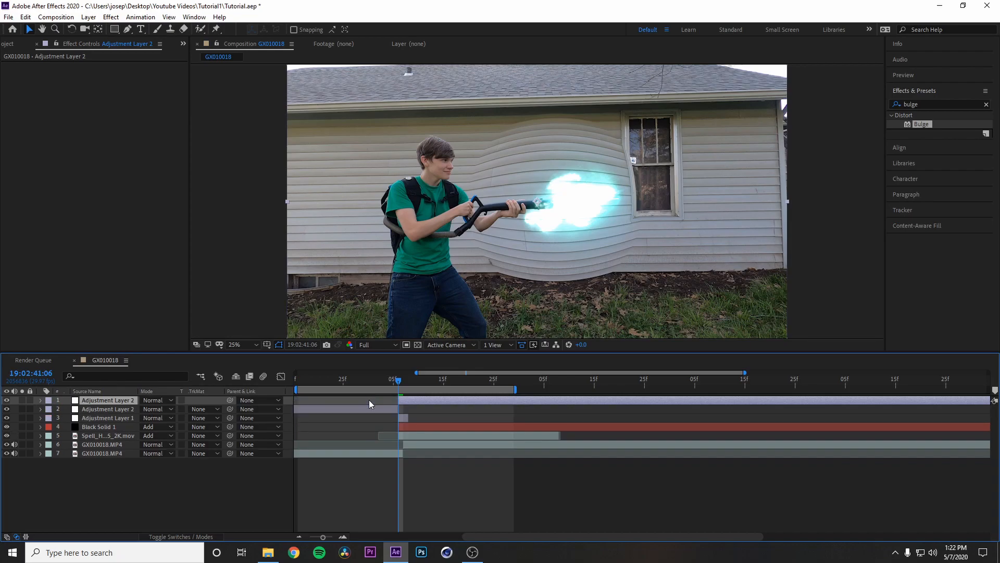
{"action": "left_click", "coordinate": [362, 406]}
{"action": "key", "text": "Delete"}
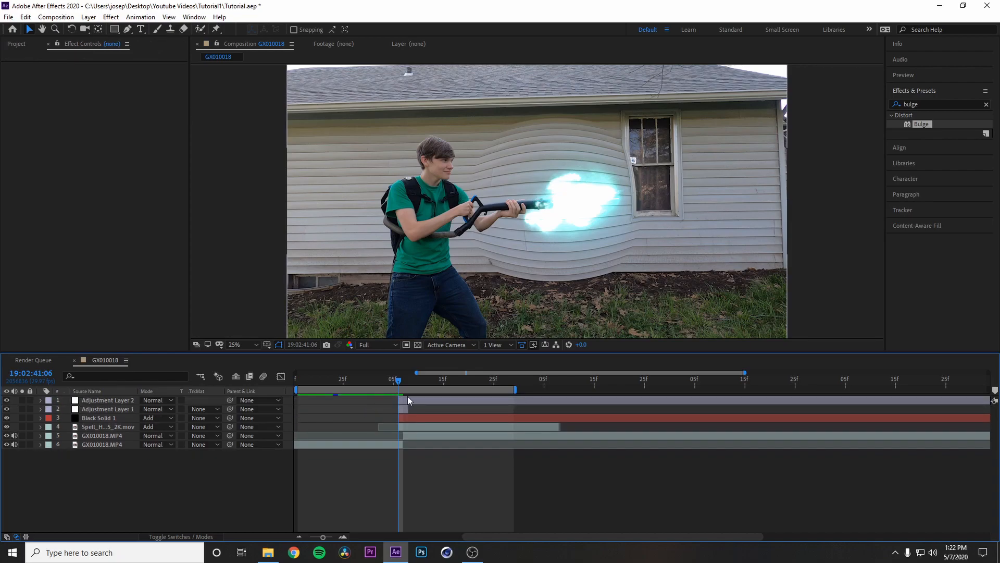
Step: Find the CC Light Rays effect and apply it to Adjustment Layer 2
{"action": "left_click", "coordinate": [409, 399]}
{"action": "left_click", "coordinate": [986, 104]}
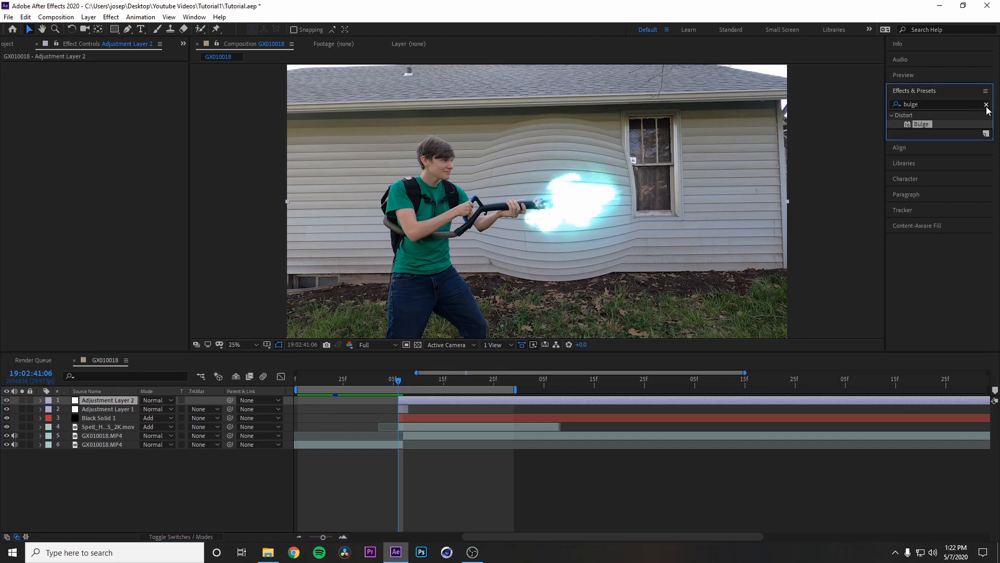
{"action": "left_click", "coordinate": [967, 103]}
{"action": "type", "text": "li"}
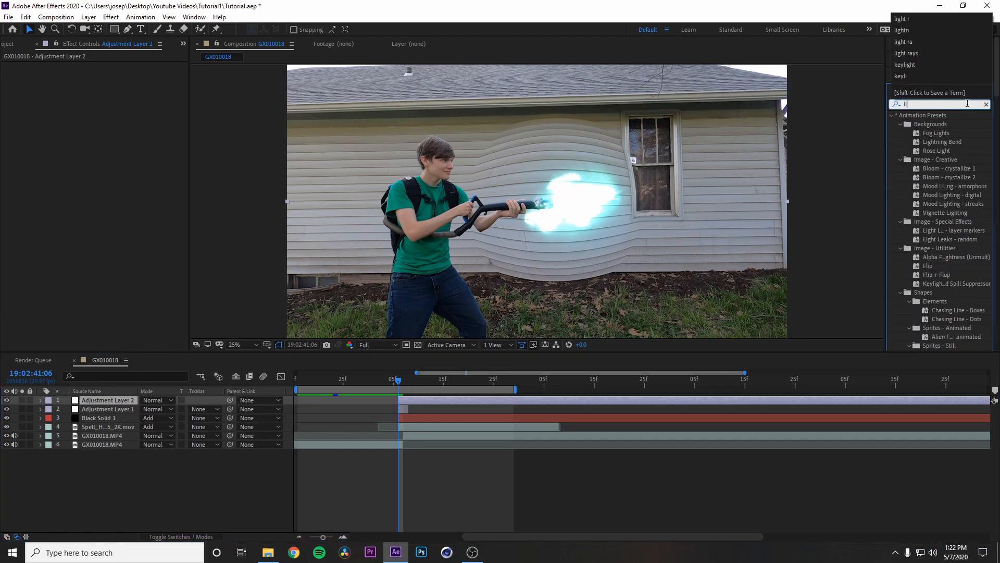
{"action": "type", "text": "ght r"}
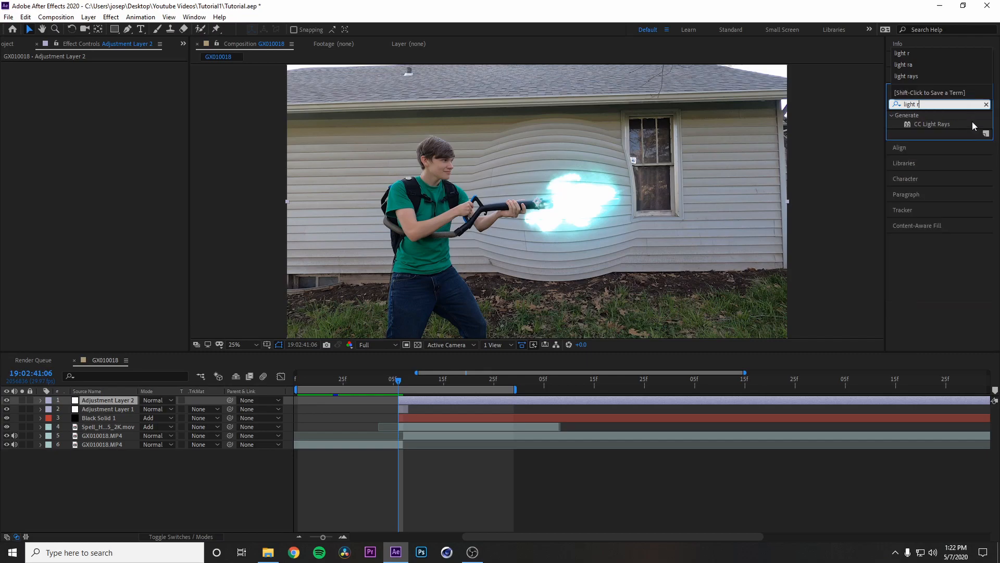
{"action": "left_click_drag", "start_coordinate": [933, 124], "coordinate": [413, 401]}
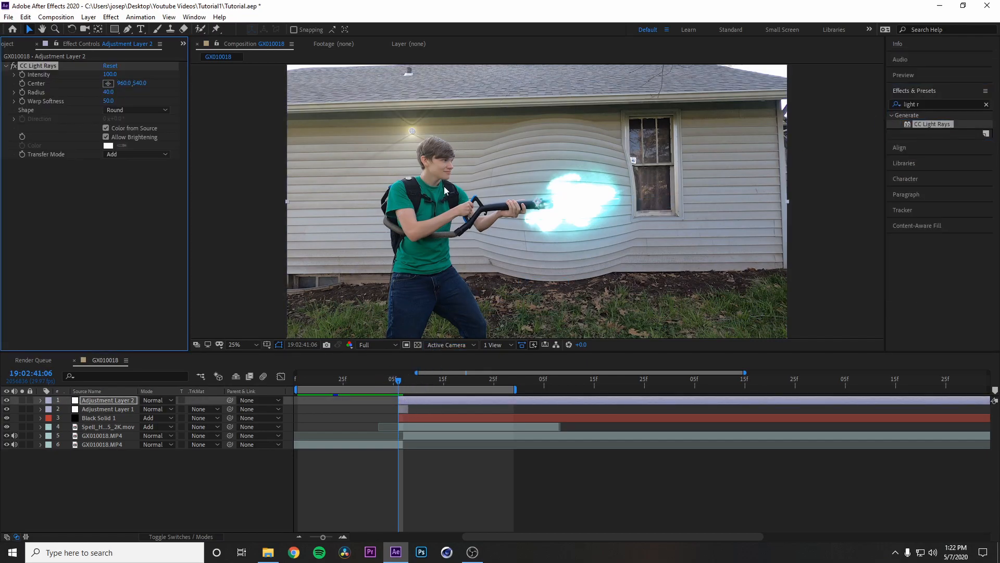
Step: Centre the light rays at 2020, 1104 on the barrel tip and set Intensity to 406 and Warp Softness to 206
{"action": "left_click_drag", "start_coordinate": [413, 131], "coordinate": [552, 207]}
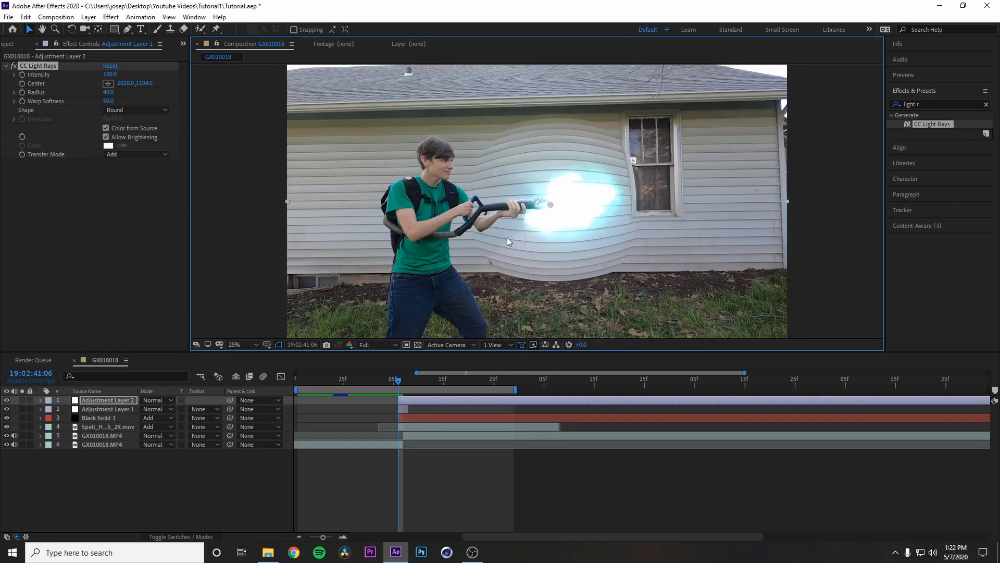
{"action": "left_click_drag", "start_coordinate": [110, 75], "coordinate": [182, 78]}
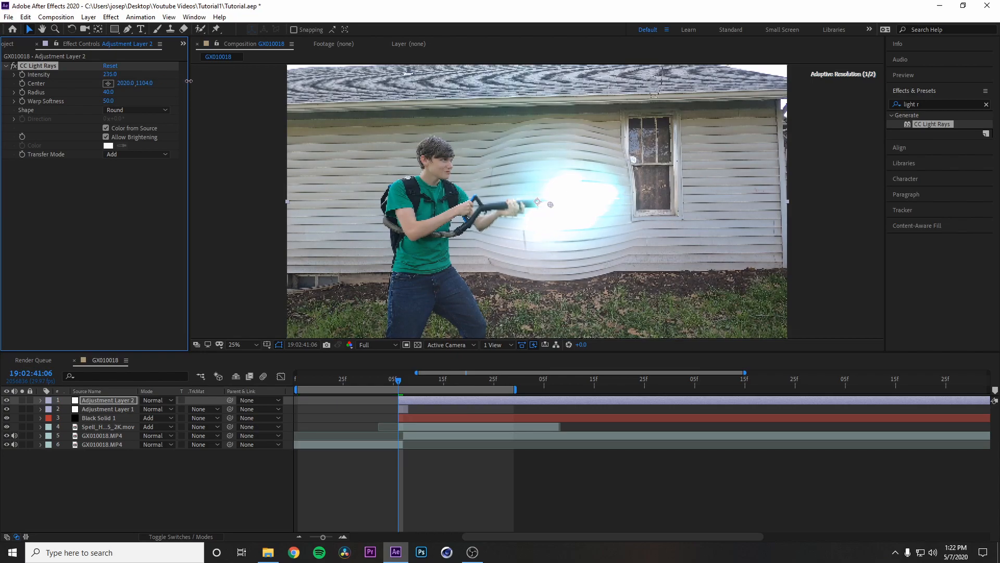
{"action": "left_click_drag", "start_coordinate": [111, 101], "coordinate": [189, 99]}
{"action": "left_click_drag", "start_coordinate": [110, 74], "coordinate": [197, 73]}
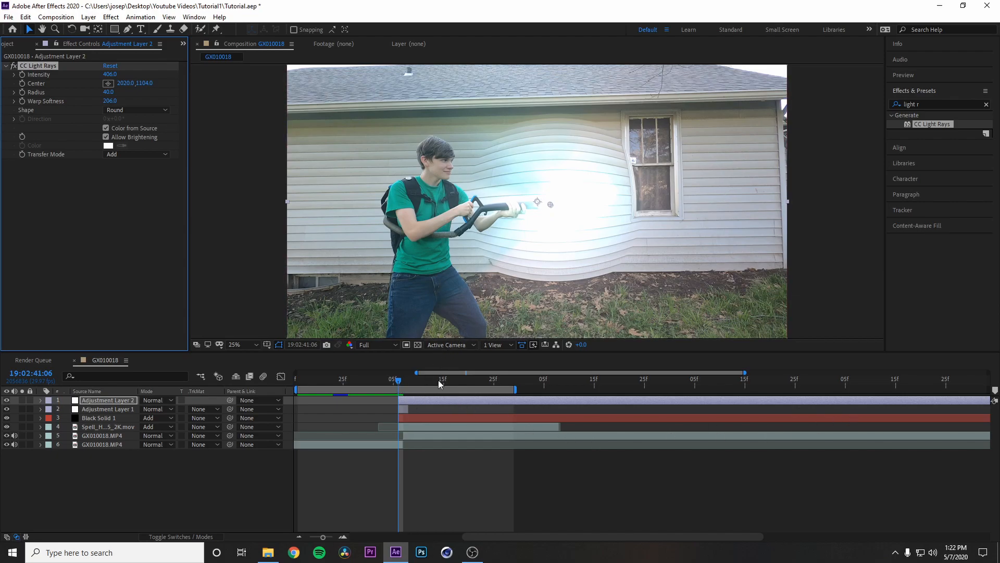
Step: Delete Adjustment Layer 2's portion from 19:02:41:07 onward and play back the flash from 19:02:41:05
{"action": "left_click_drag", "start_coordinate": [399, 383], "coordinate": [403, 385]}
{"action": "key", "text": "ctrl+d"}
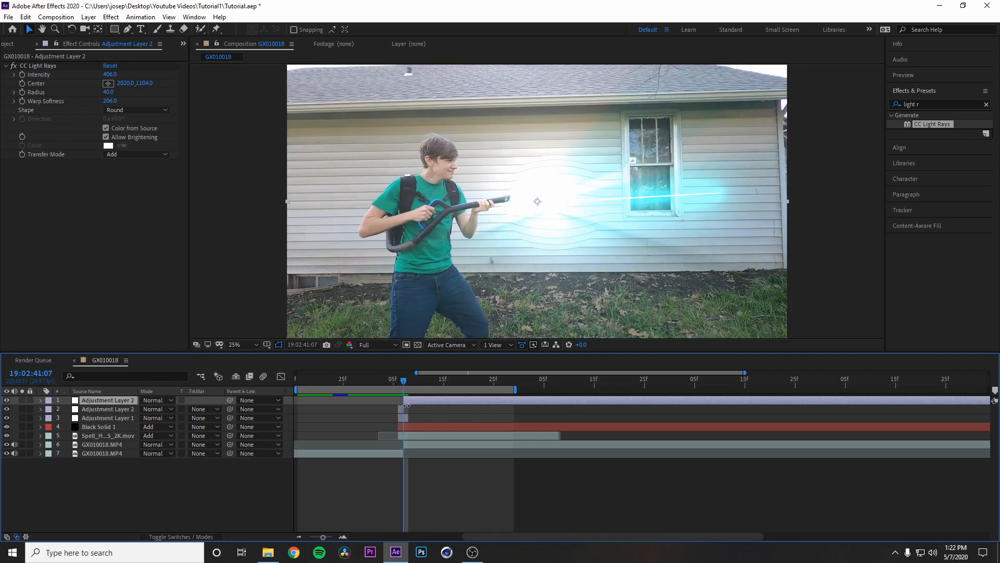
{"action": "key", "text": "Delete"}
{"action": "left_click_drag", "start_coordinate": [404, 385], "coordinate": [393, 383]}
{"action": "key", "text": "space"}
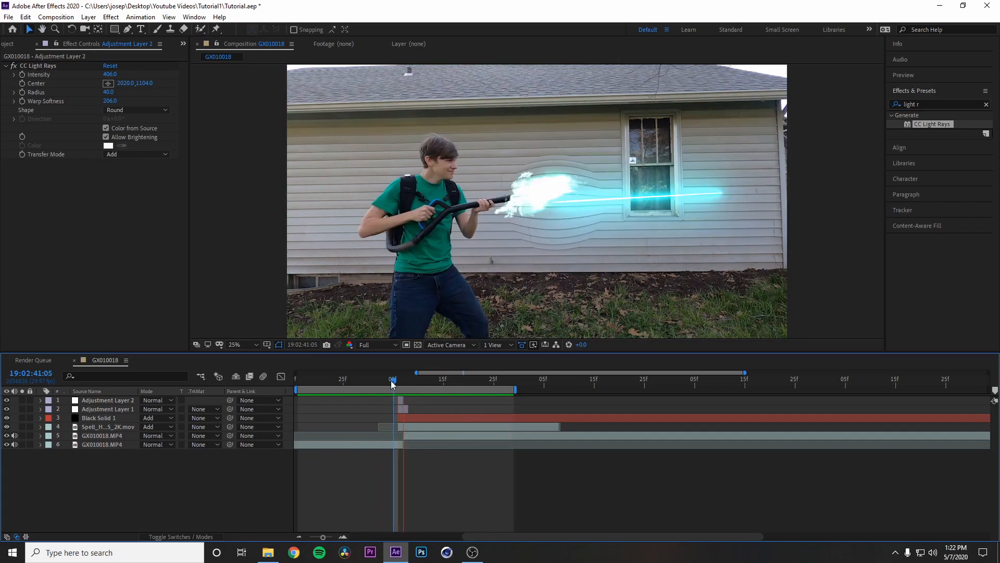
Step: At 19:02:41:06, create a full-frame solid in pale cyan B0F3F7, sampled from the light-ray glow
{"action": "mouse_move", "coordinate": [393, 385]}
{"action": "left_mouse_down"}
{"action": "mouse_move", "coordinate": [423, 386]}
{"action": "mouse_move", "coordinate": [399, 385]}
{"action": "left_mouse_up"}
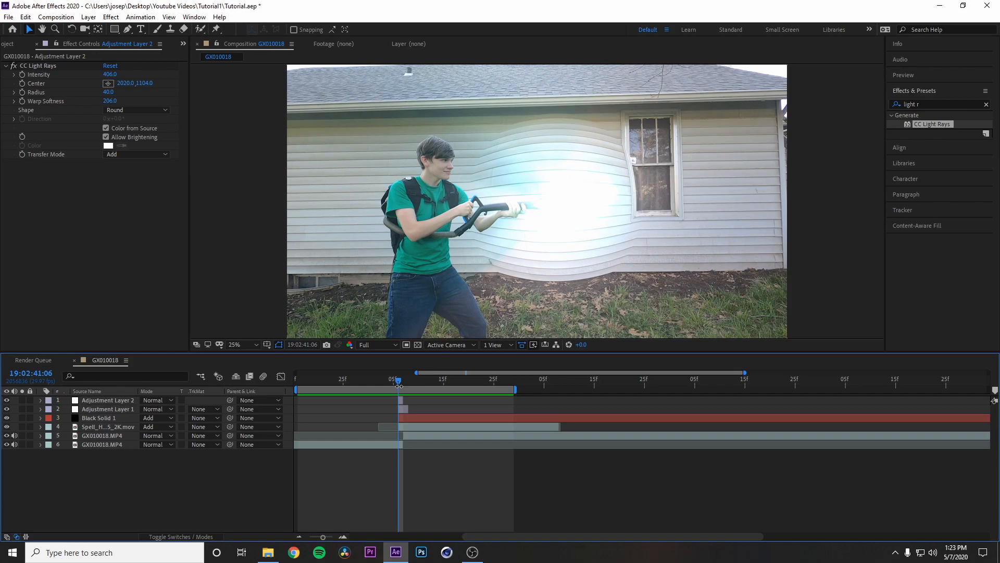
{"action": "left_click", "coordinate": [89, 17]}
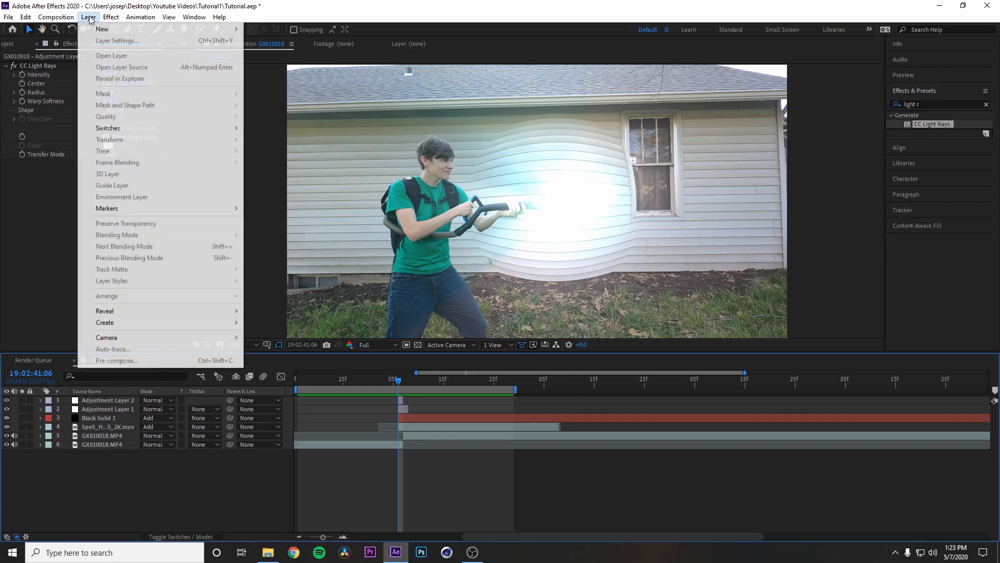
{"action": "mouse_move", "coordinate": [123, 29]}
{"action": "left_click", "coordinate": [266, 41]}
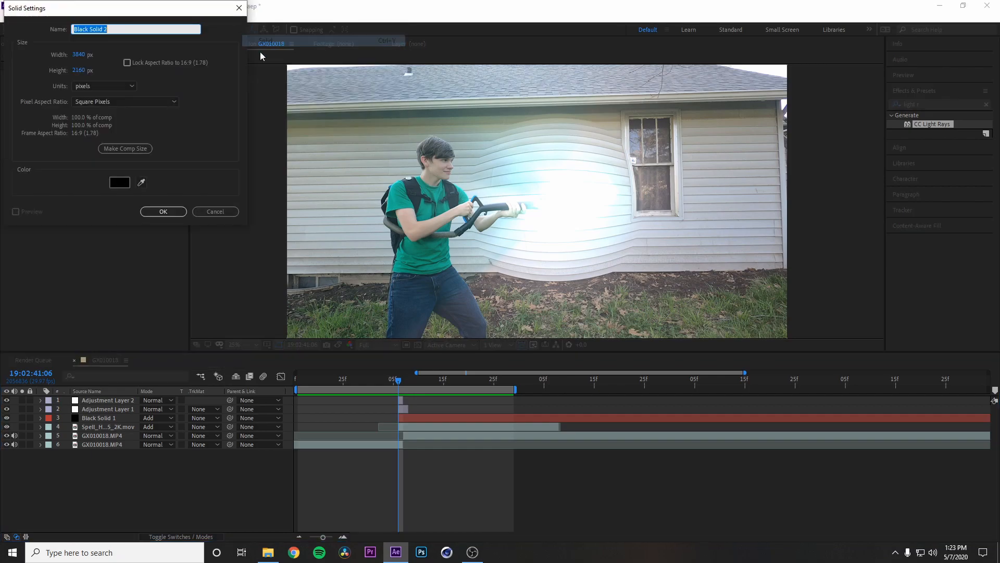
{"action": "left_click", "coordinate": [117, 185]}
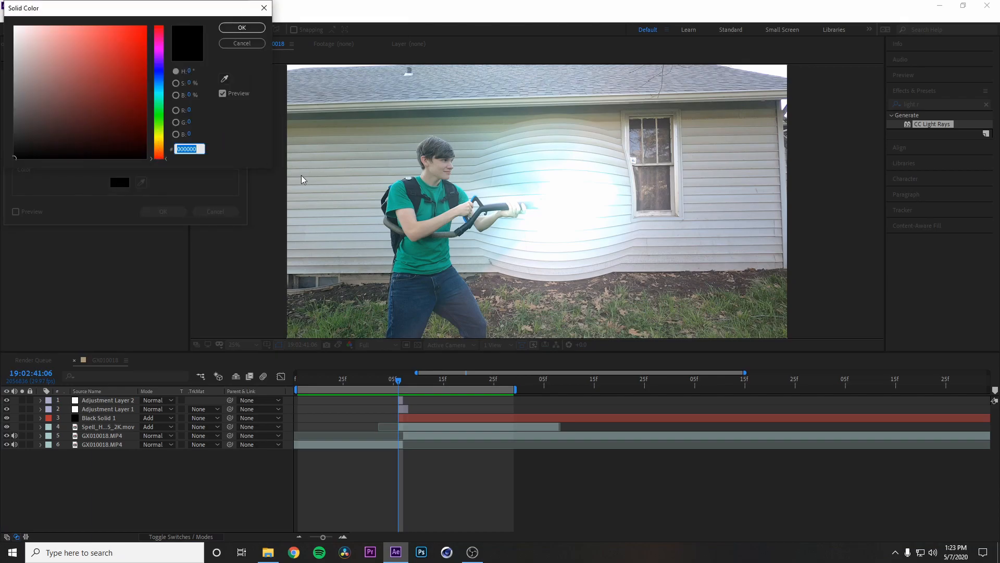
{"action": "left_click", "coordinate": [225, 79]}
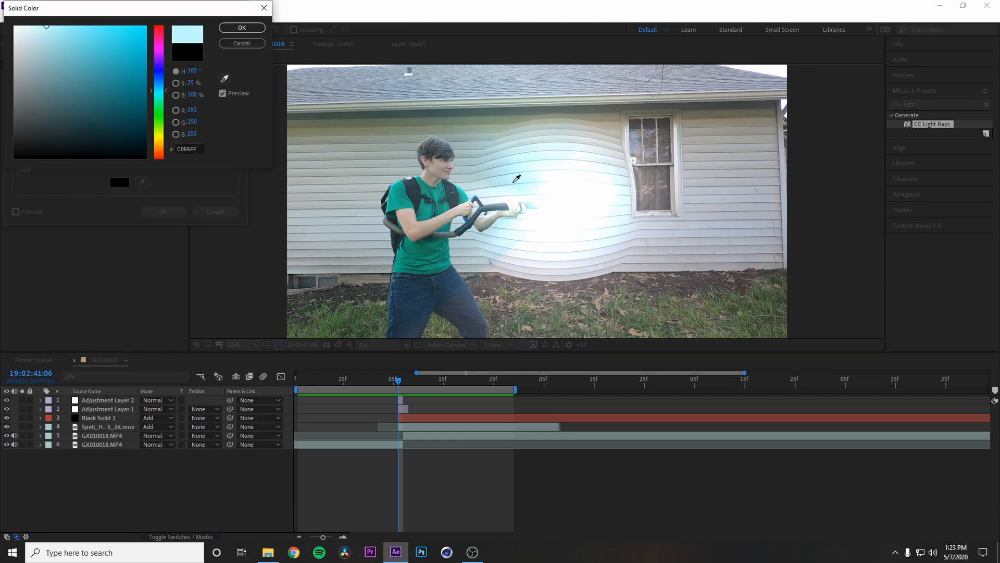
{"action": "left_click", "coordinate": [521, 181]}
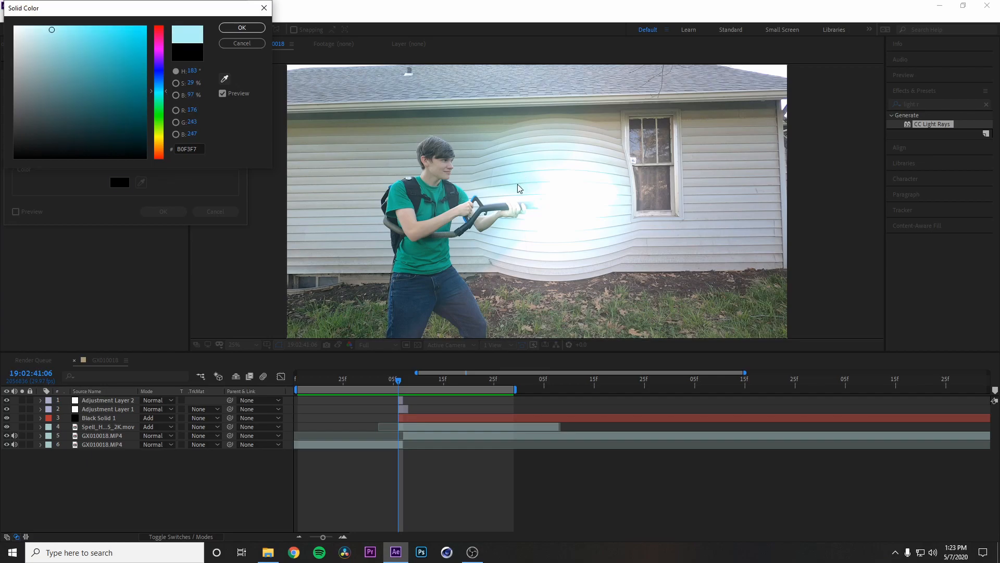
{"action": "left_click", "coordinate": [226, 29]}
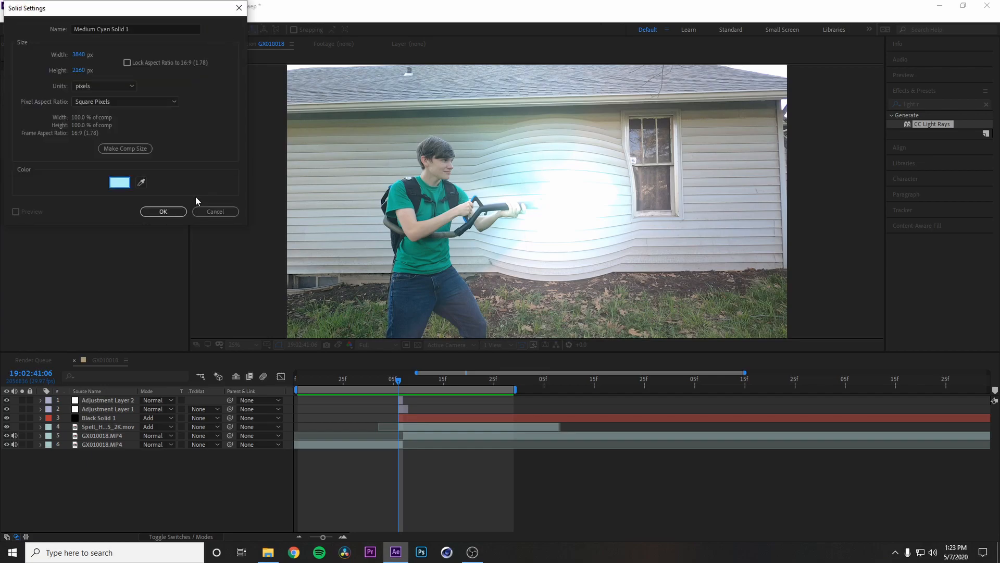
{"action": "left_click", "coordinate": [164, 211]}
Step: Add a full-frame elliptical mask to the cyan solid with the Ellipse tool, keeping its mode on Add
{"action": "left_click_drag", "start_coordinate": [117, 31], "coordinate": [145, 50]}
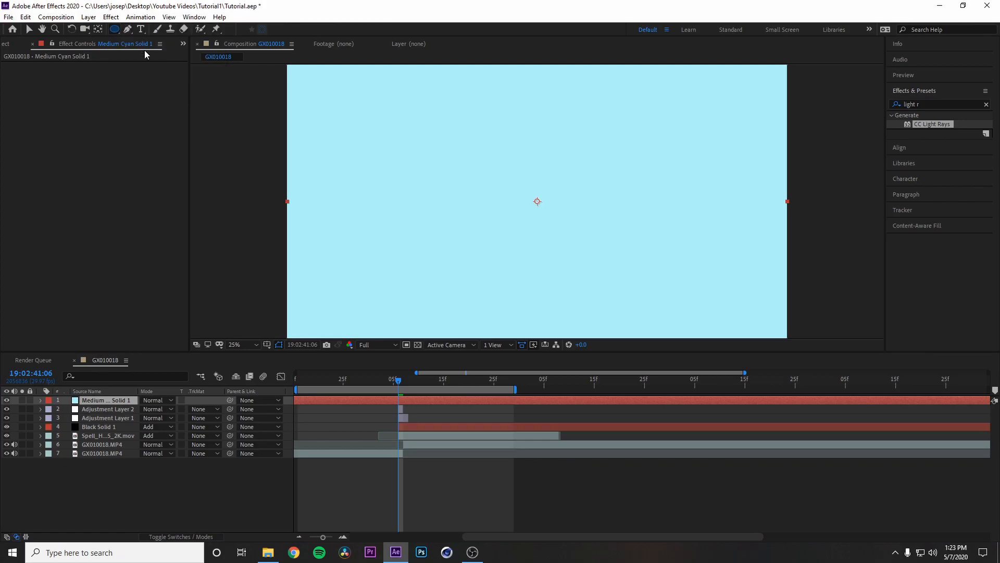
{"action": "double_click", "coordinate": [116, 33]}
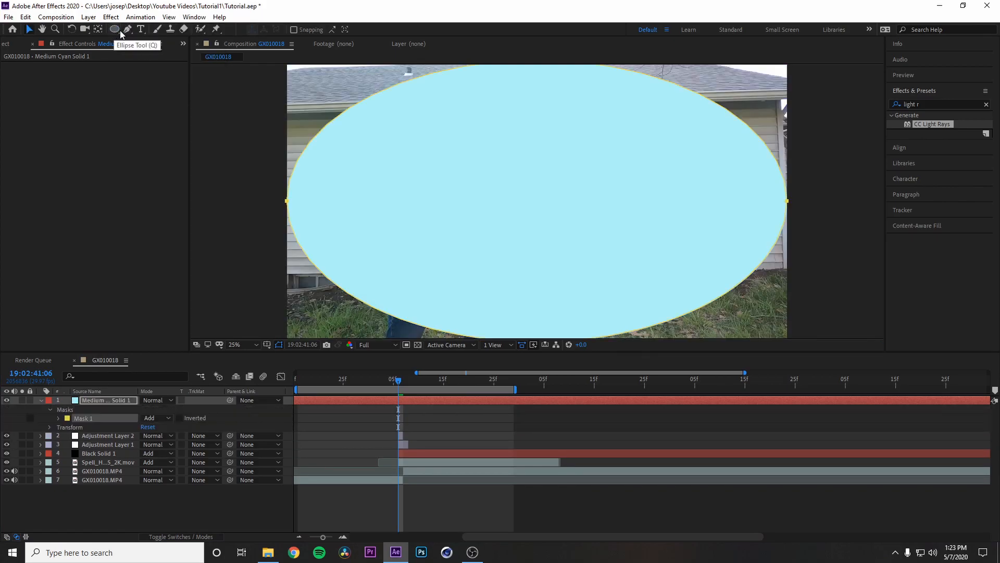
{"action": "key", "text": "v"}
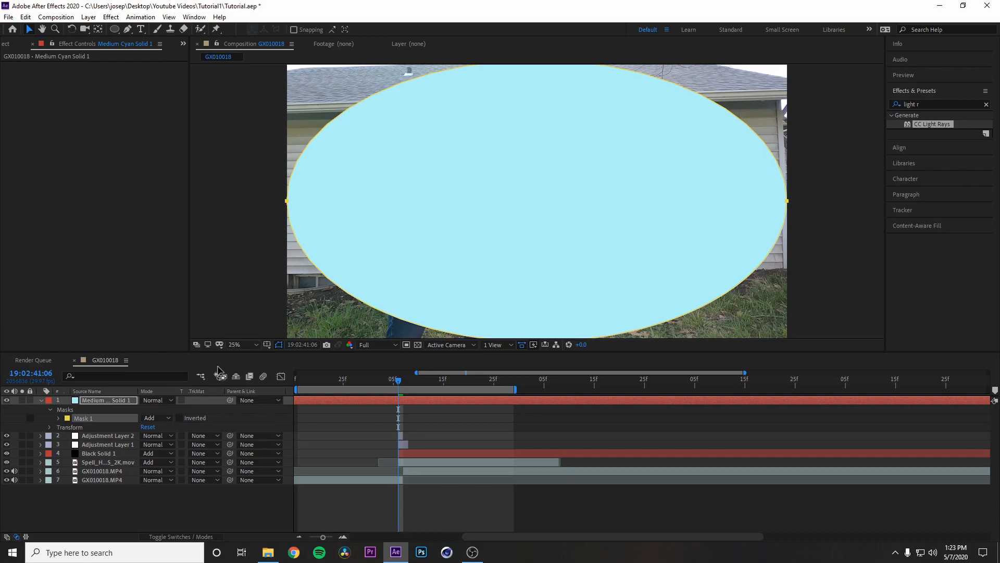
{"action": "left_click", "coordinate": [152, 419]}
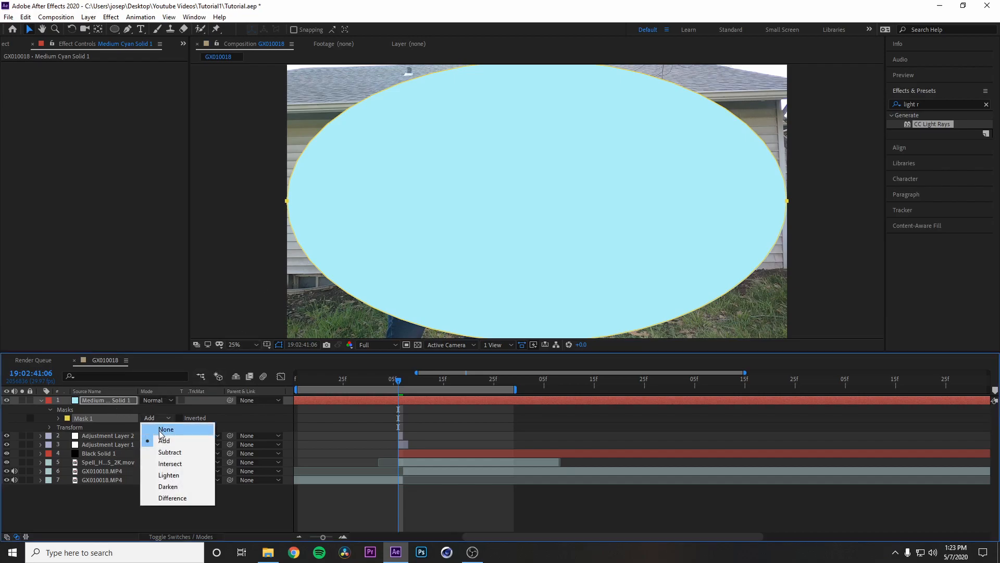
{"action": "left_click", "coordinate": [123, 427]}
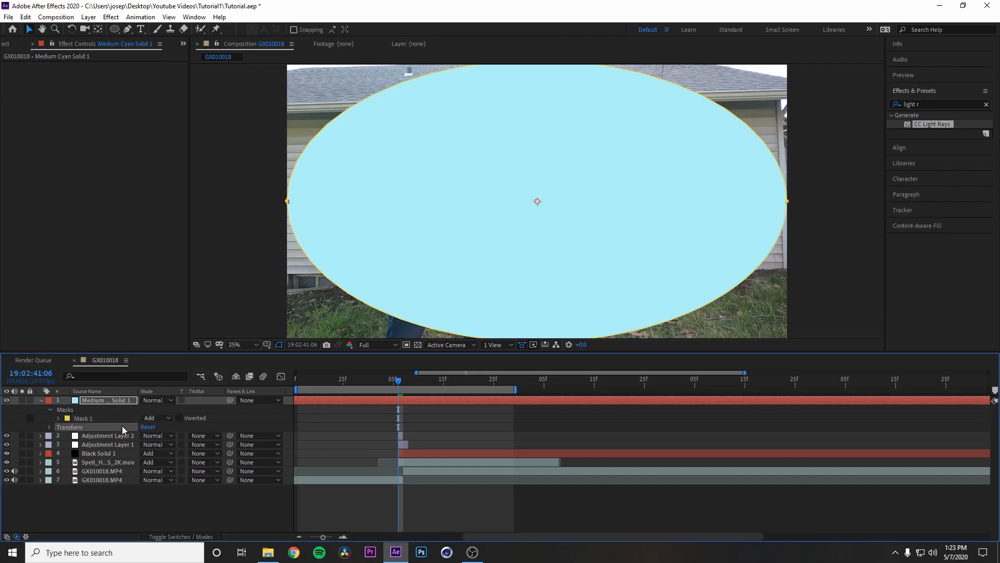
Step: Set the elliptical mask's feather to 602 pixels and its expansion to -84 pixels
{"action": "left_click", "coordinate": [59, 418]}
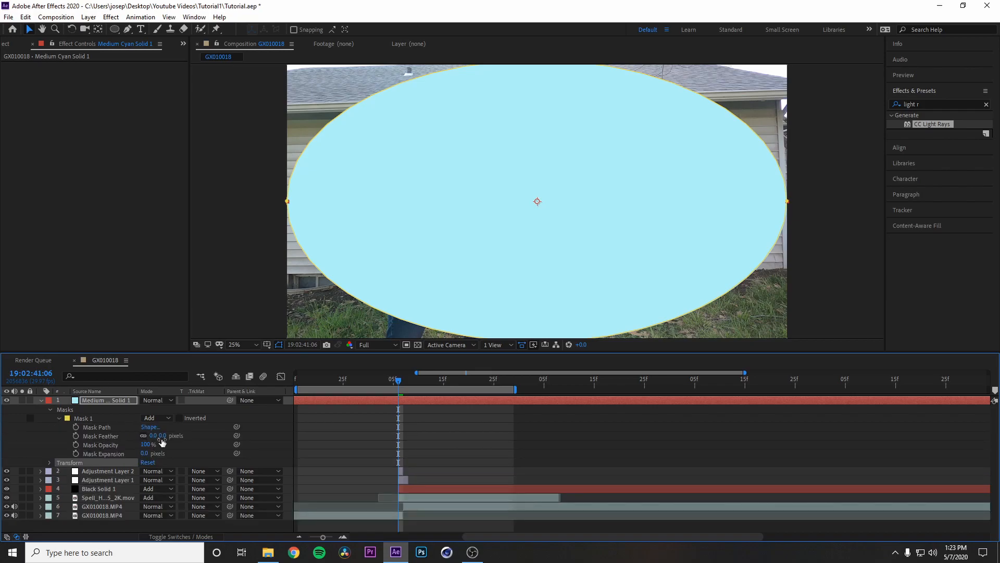
{"action": "left_click_drag", "start_coordinate": [163, 435], "coordinate": [456, 416]}
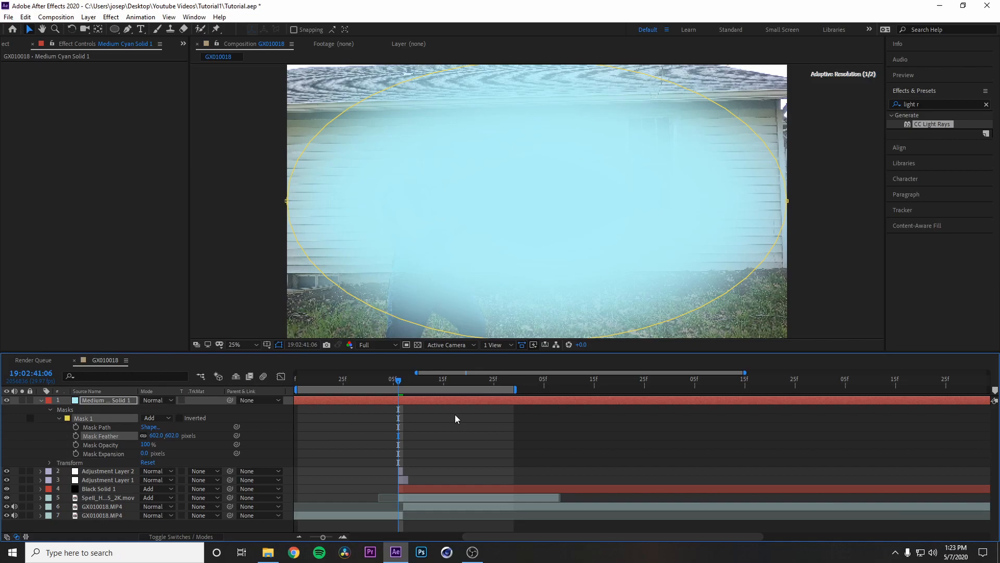
{"action": "left_click_drag", "start_coordinate": [143, 457], "coordinate": [106, 455]}
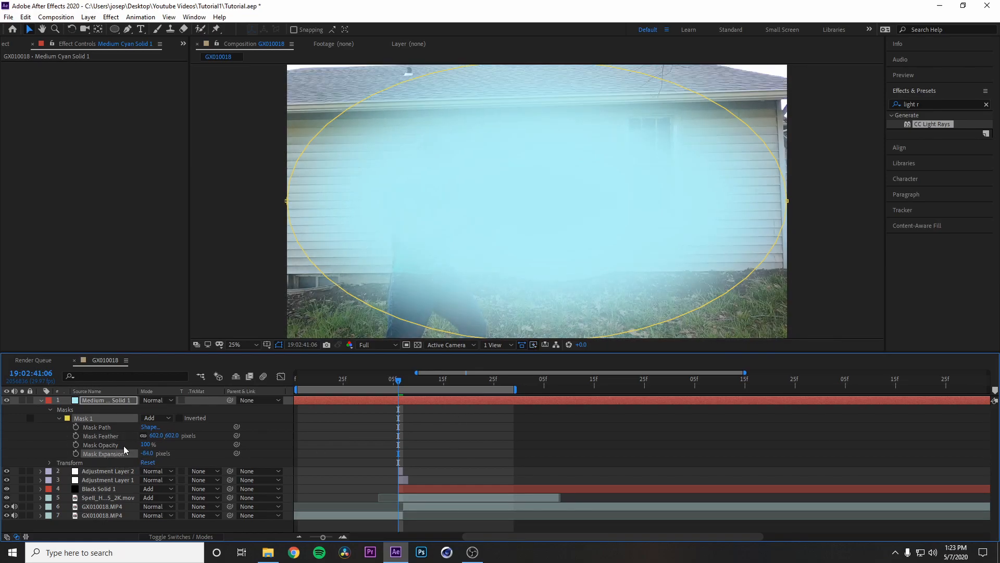
Step: Lower the cyan solid's opacity to 36%
{"action": "left_click", "coordinate": [60, 418]}
{"action": "left_click", "coordinate": [50, 410]}
{"action": "left_click", "coordinate": [50, 418]}
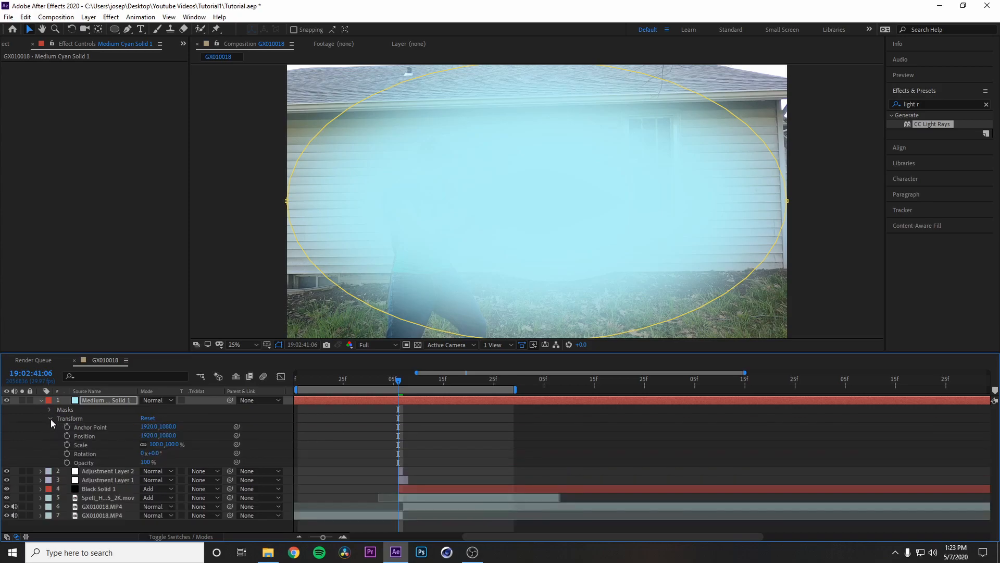
{"action": "left_click_drag", "start_coordinate": [145, 462], "coordinate": [111, 463]}
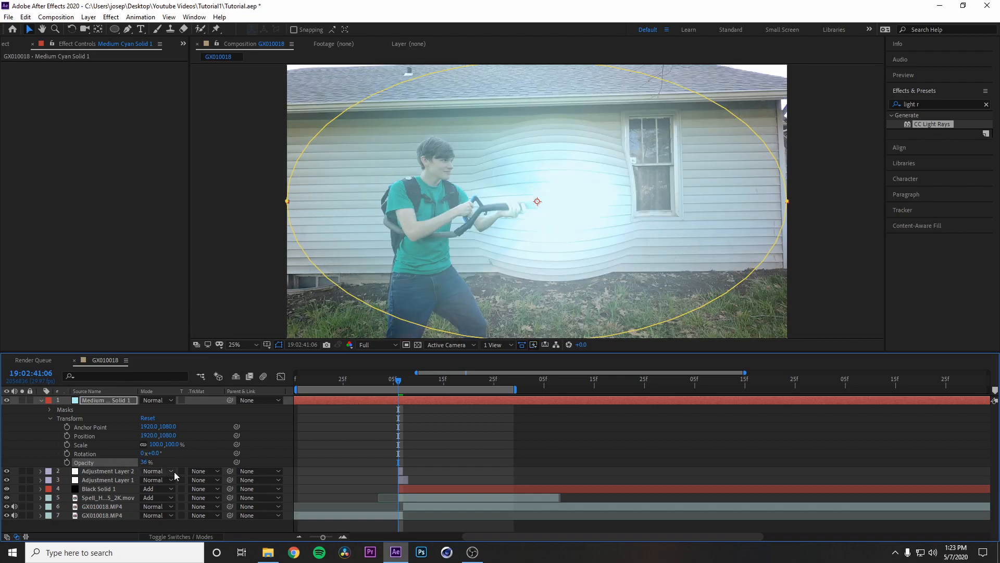
{"action": "left_click", "coordinate": [425, 454]}
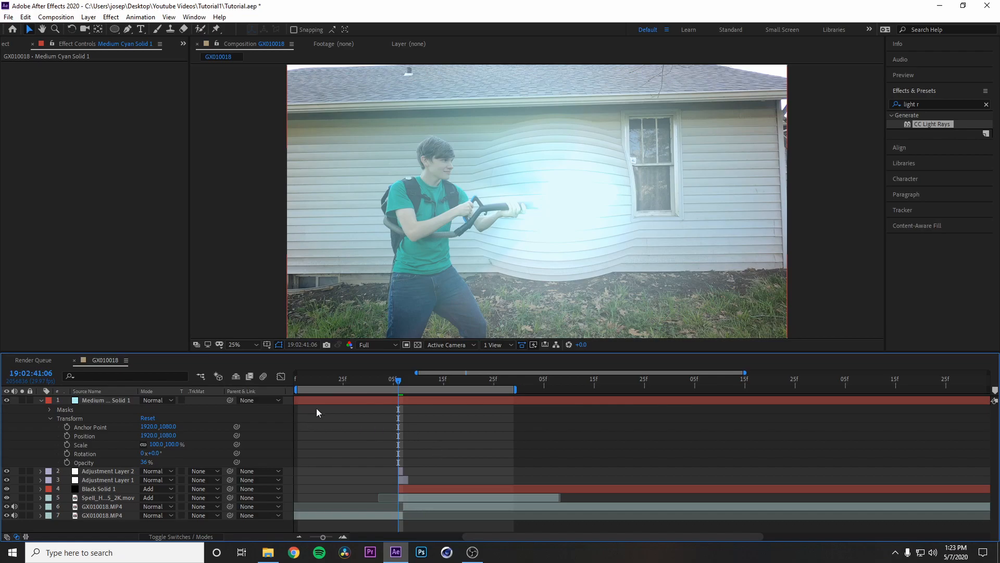
Step: Split the cyan solid at 19:02:41:06 and delete its earlier portion
{"action": "left_click", "coordinate": [371, 400]}
{"action": "key", "text": "ctrl+shift+d"}
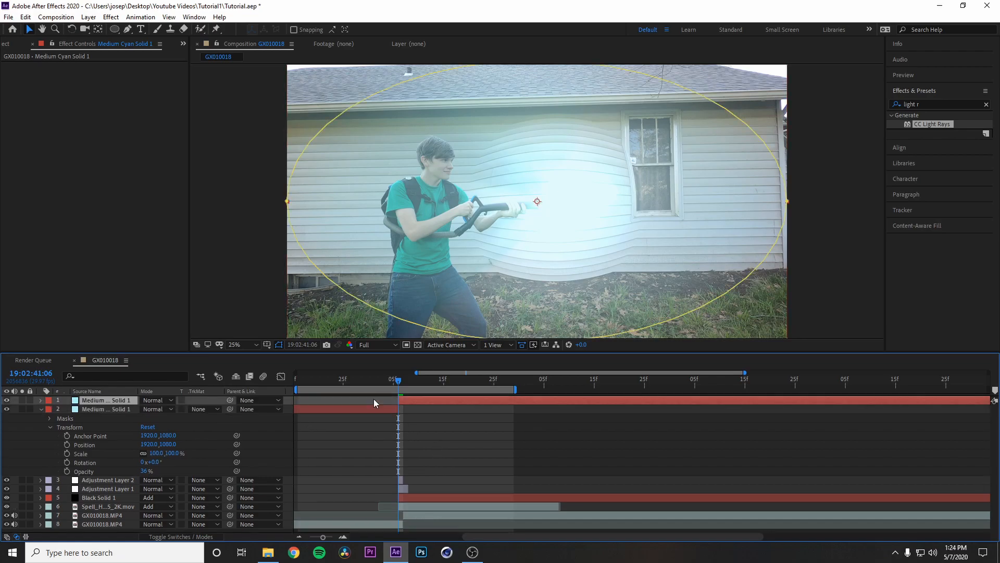
{"action": "left_click", "coordinate": [380, 409]}
{"action": "key", "text": "Delete"}
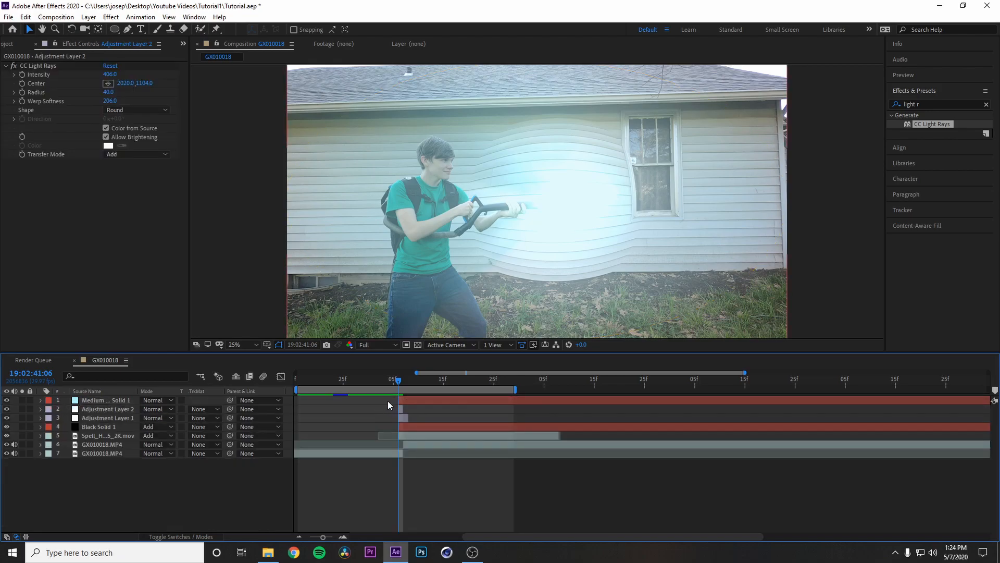
Step: Split all layers at 19:02:41:07 and delete the effect layers' portions from that frame onward
{"action": "left_click_drag", "start_coordinate": [399, 383], "coordinate": [404, 381]}
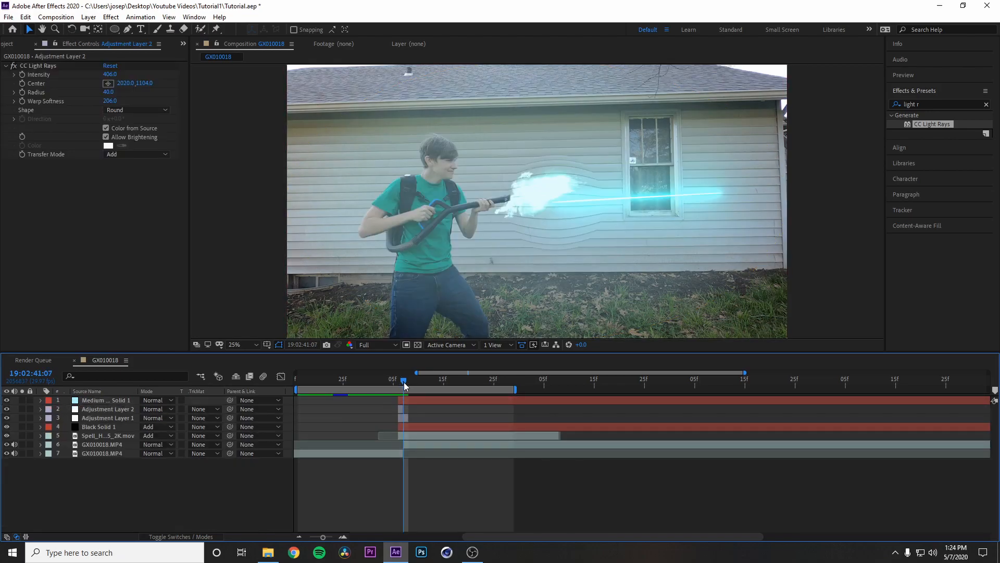
{"action": "key", "text": "ctrl+a"}
{"action": "key", "text": "ctrl+shift+d"}
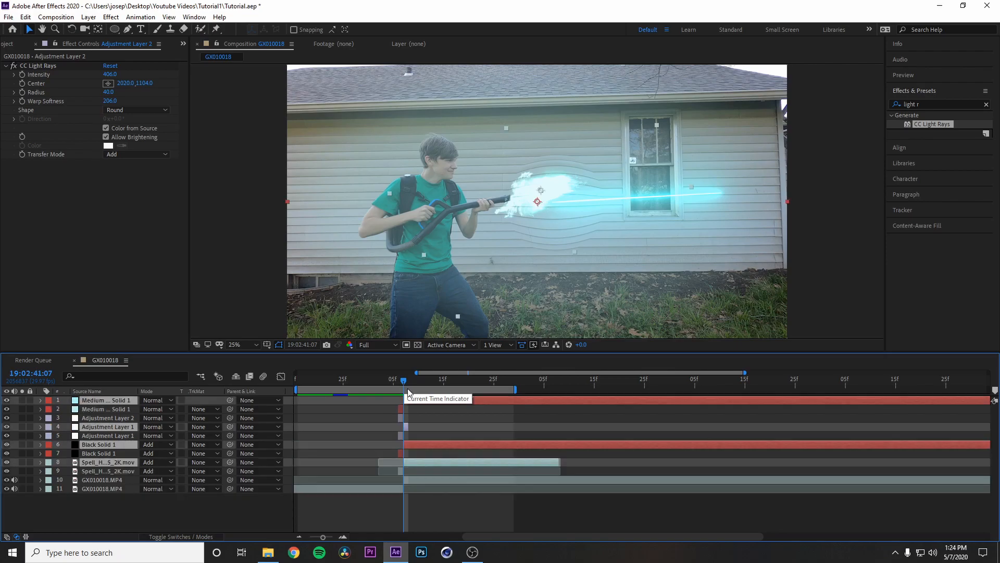
{"action": "key", "text": "Delete"}
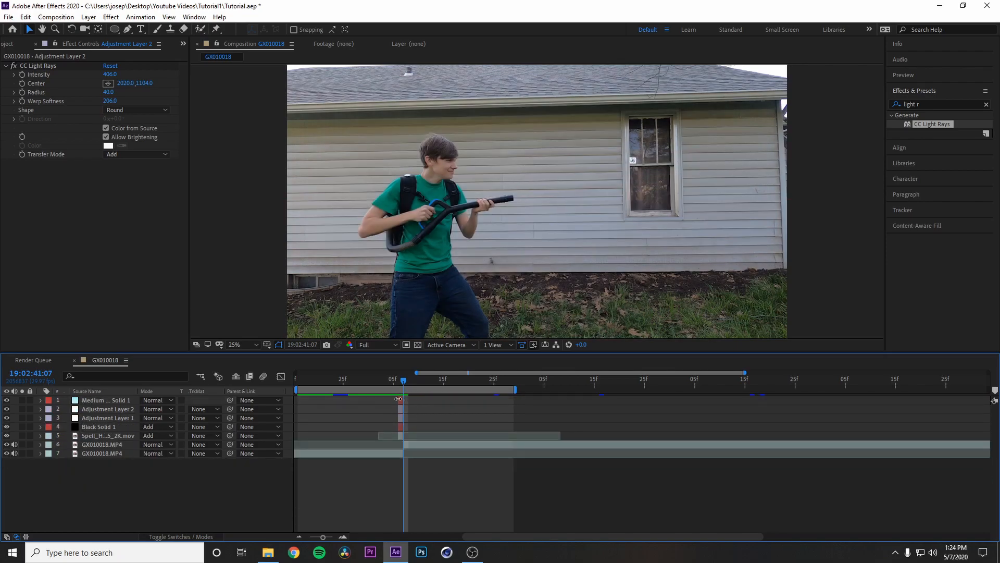
Step: Play back the shot and scrub from 19:02:41:05 to 19:02:41:07 to review the flash
{"action": "left_click", "coordinate": [401, 400]}
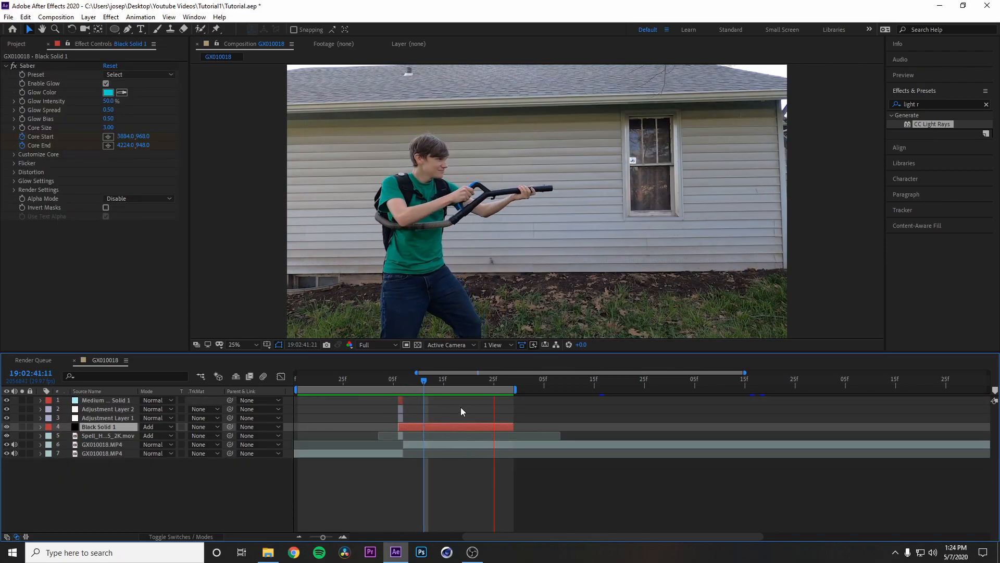
{"action": "key", "text": "space"}
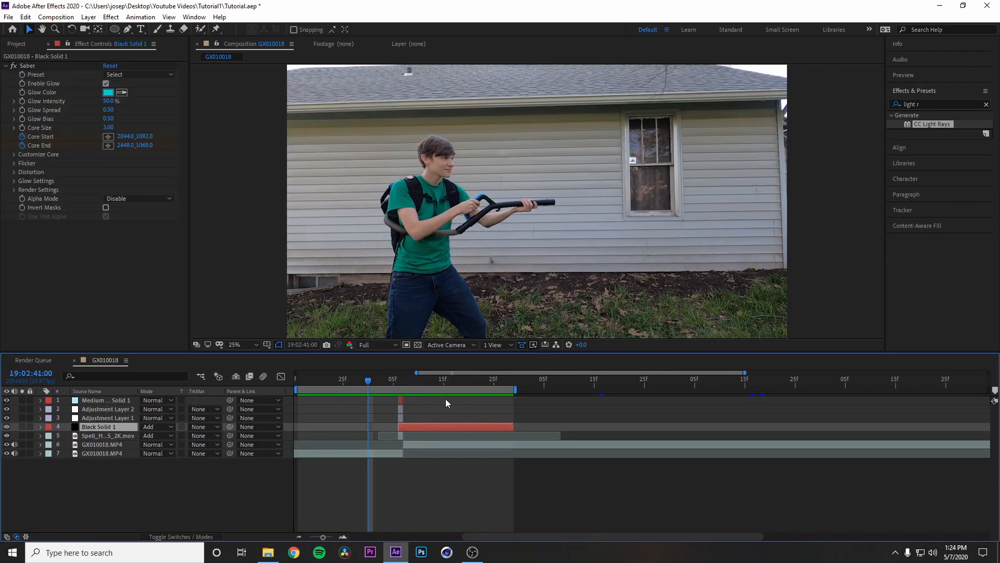
{"action": "left_click_drag", "start_coordinate": [393, 383], "coordinate": [404, 386]}
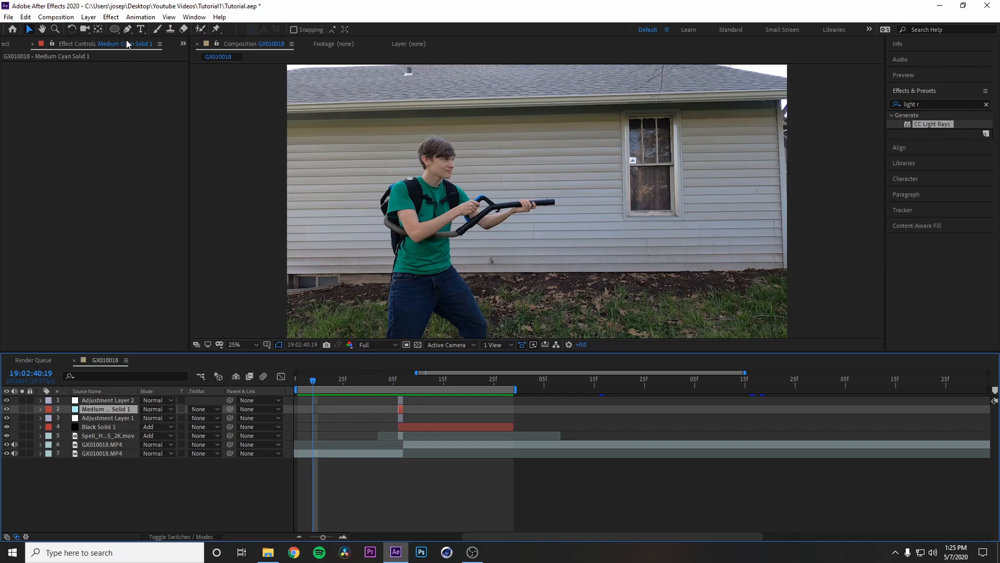
Step: Create a full-frame solid coloured black 000000 and place it at the top of the layer stack
{"action": "left_click", "coordinate": [111, 16]}
{"action": "mouse_move", "coordinate": [89, 17]}
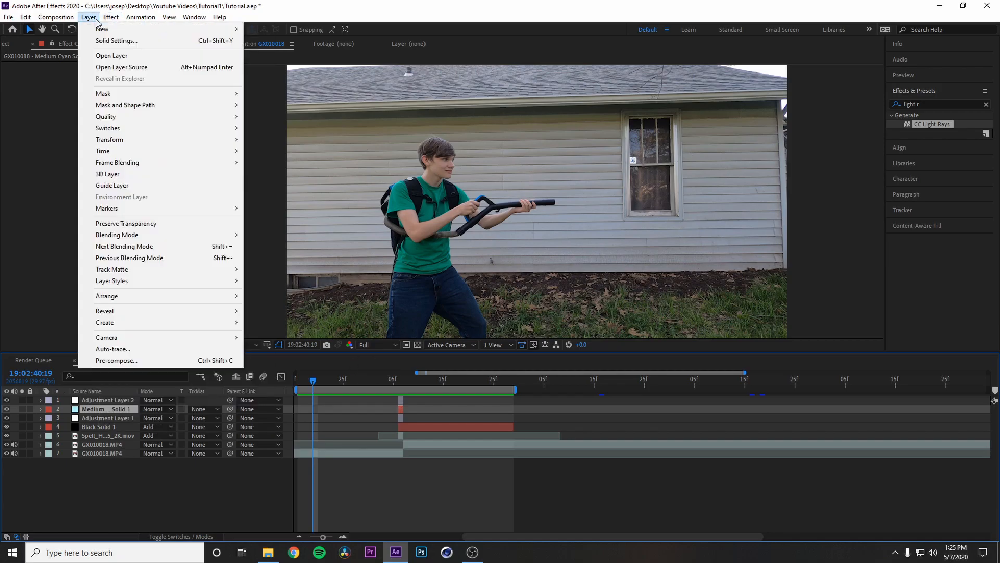
{"action": "left_click", "coordinate": [268, 40]}
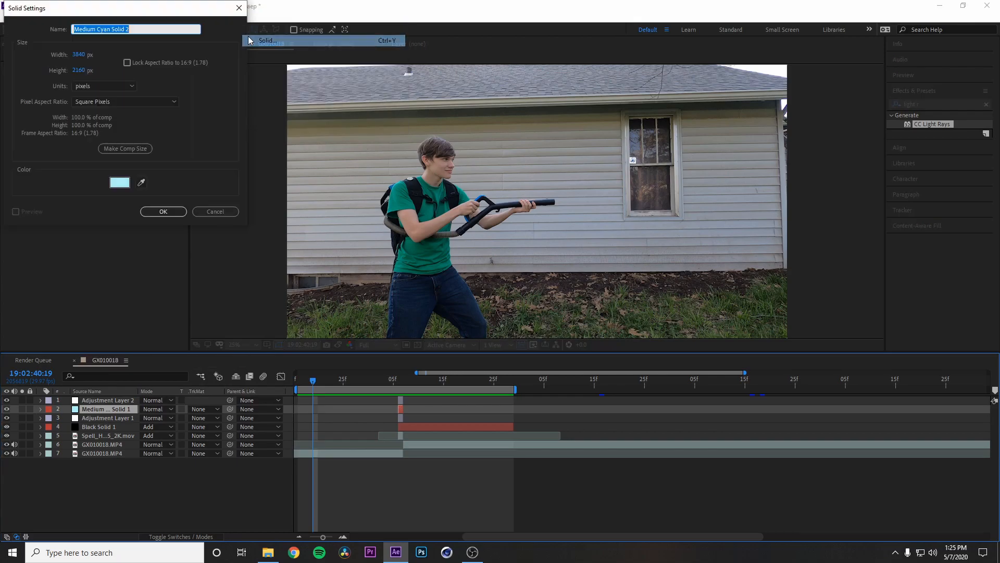
{"action": "left_click", "coordinate": [119, 182]}
{"action": "left_click_drag", "start_coordinate": [122, 124], "coordinate": [14, 121]}
{"action": "left_click", "coordinate": [242, 29]}
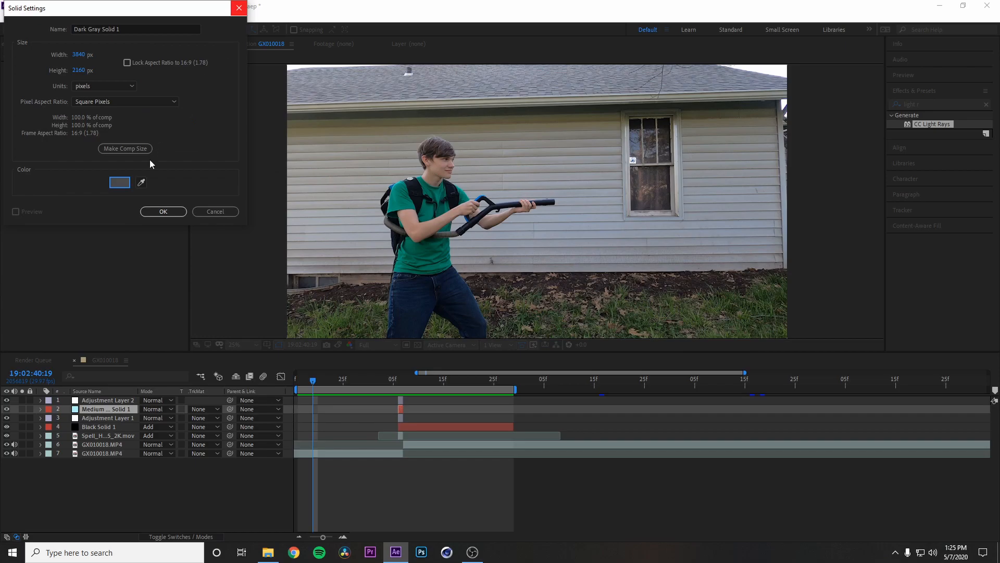
{"action": "left_click", "coordinate": [120, 182]}
{"action": "left_click_drag", "start_coordinate": [49, 142], "coordinate": [16, 177]}
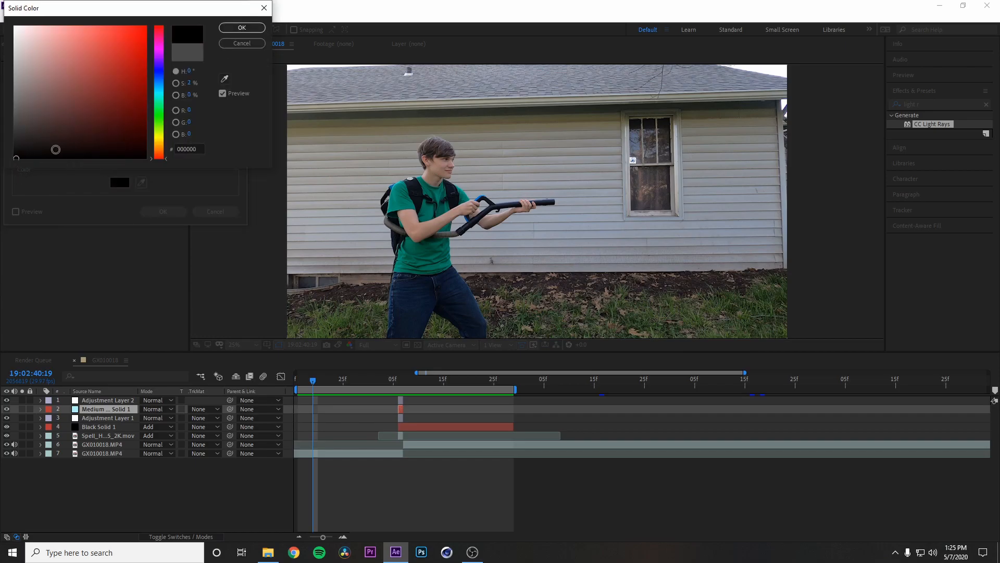
{"action": "left_click", "coordinate": [241, 28]}
{"action": "left_click", "coordinate": [168, 210]}
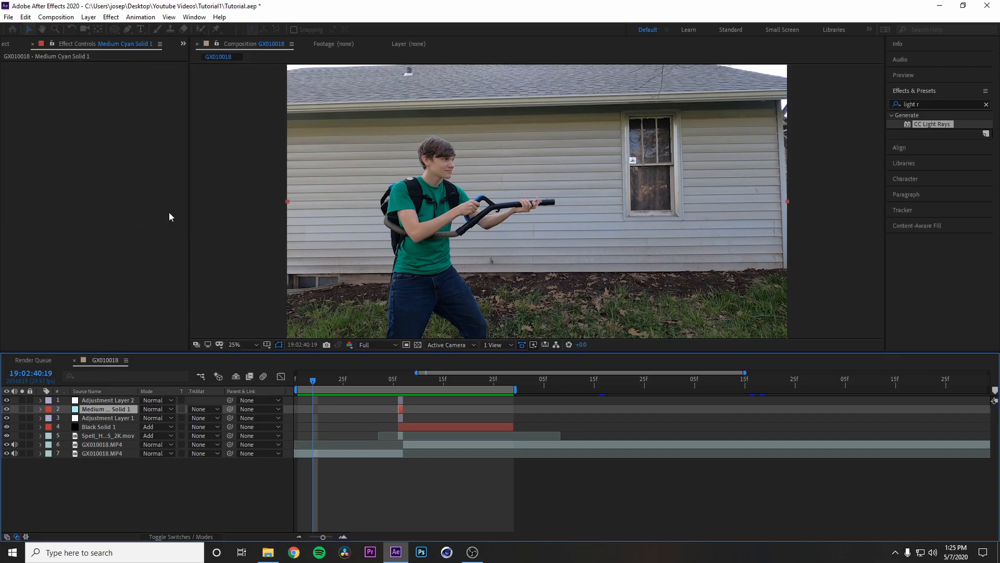
{"action": "left_click_drag", "start_coordinate": [117, 409], "coordinate": [117, 396]}
Step: Add a full-frame rectangular mask to Black Solid 2 with the Rectangle tool
{"action": "left_click_drag", "start_coordinate": [114, 28], "coordinate": [138, 34]}
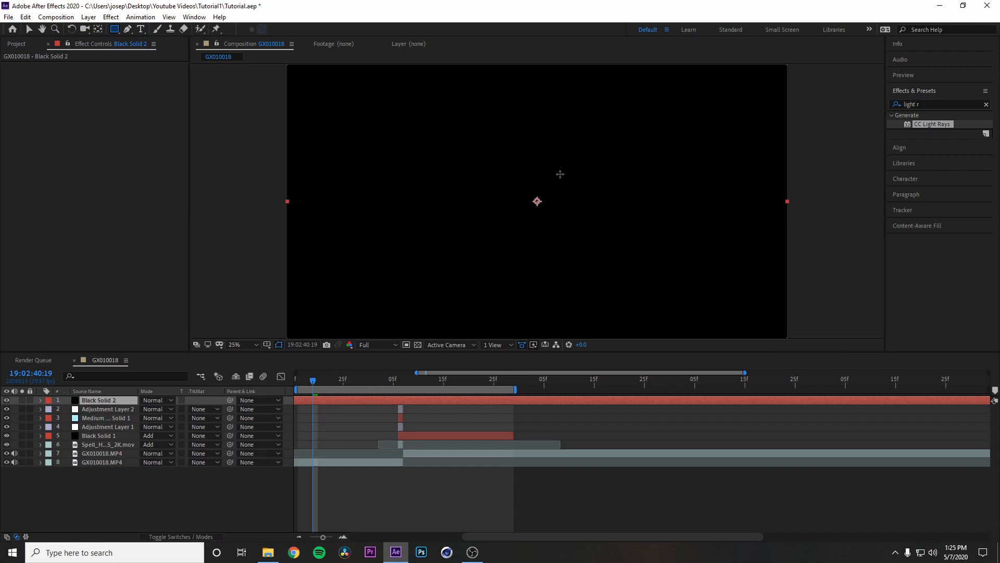
{"action": "double_click", "coordinate": [114, 29]}
{"action": "key", "text": "v"}
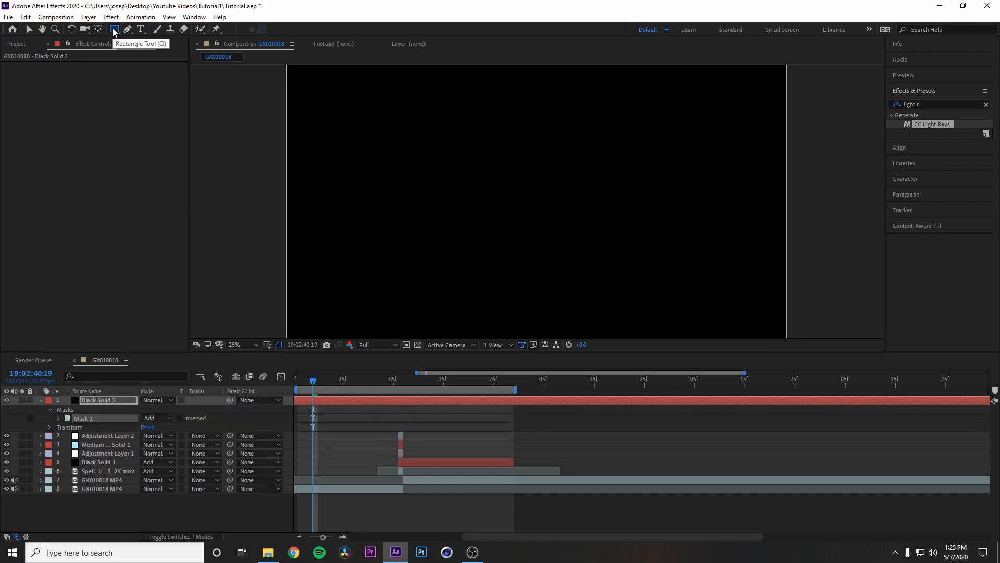
Step: Pull the rectangular mask's upper and lower edges inward, leaving a full-width horizontal band across the middle of the frame
{"action": "scroll", "coordinate": [564, 213], "scroll_direction": "up", "scroll_amount": 2}
{"action": "scroll", "coordinate": [564, 213], "scroll_direction": "down", "scroll_amount": 4}
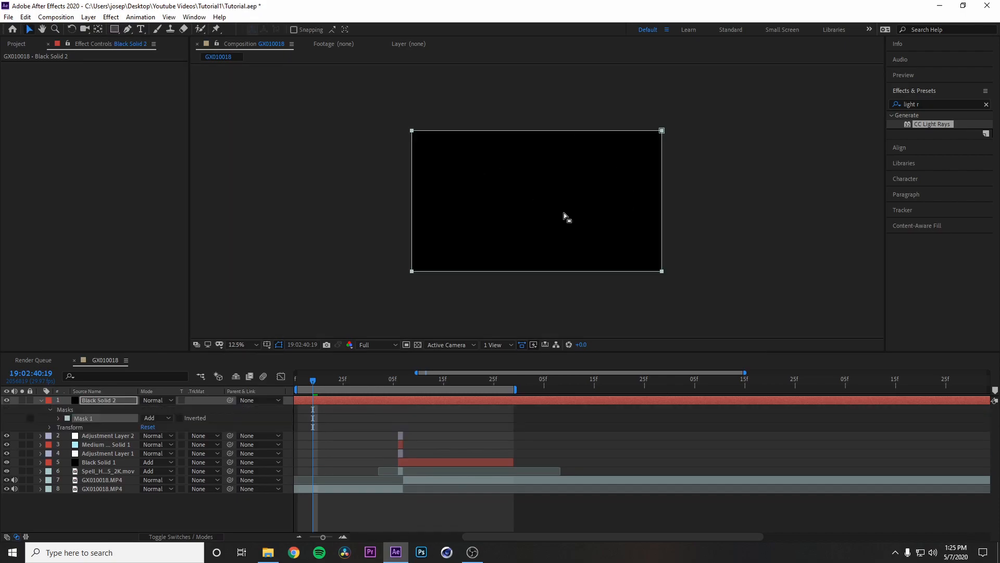
{"action": "left_click", "coordinate": [537, 133]}
{"action": "left_click_drag", "start_coordinate": [536, 130], "coordinate": [537, 149]}
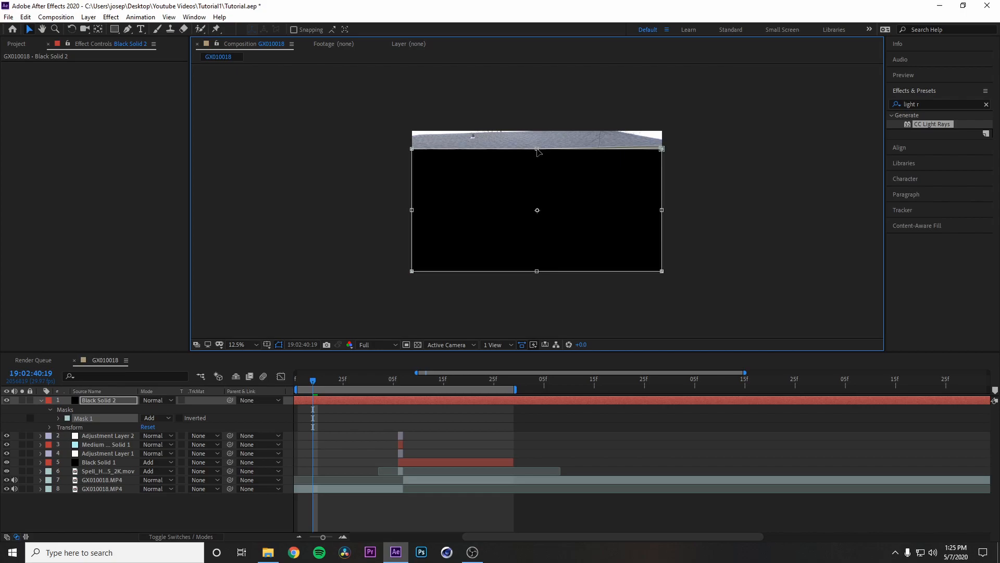
{"action": "left_click_drag", "start_coordinate": [537, 271], "coordinate": [541, 250]}
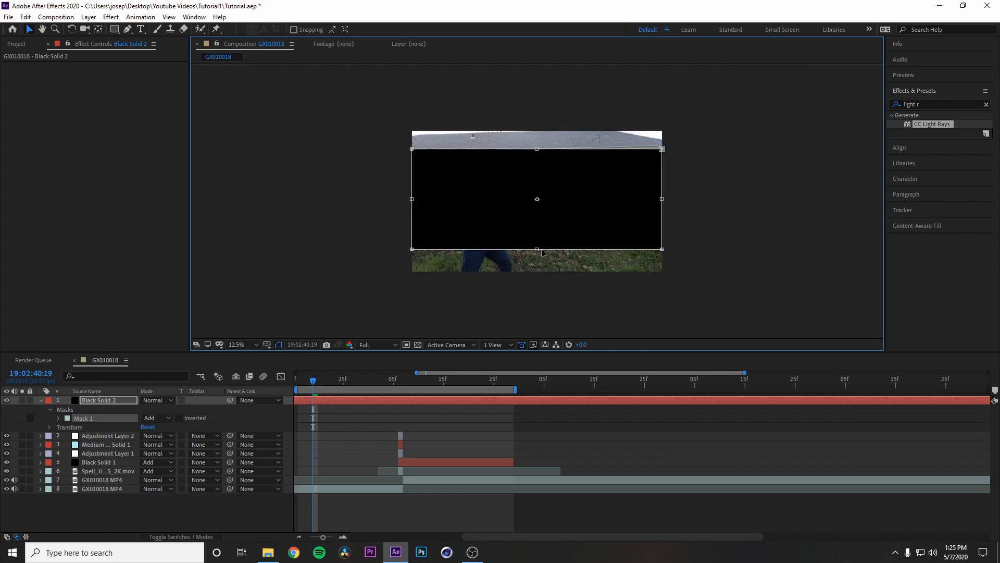
Step: Extend Mask 1's lower edge slightly downward and set its mode to Subtract, forming letterbox bars around the shot
{"action": "left_click_drag", "start_coordinate": [541, 252], "coordinate": [544, 254]}
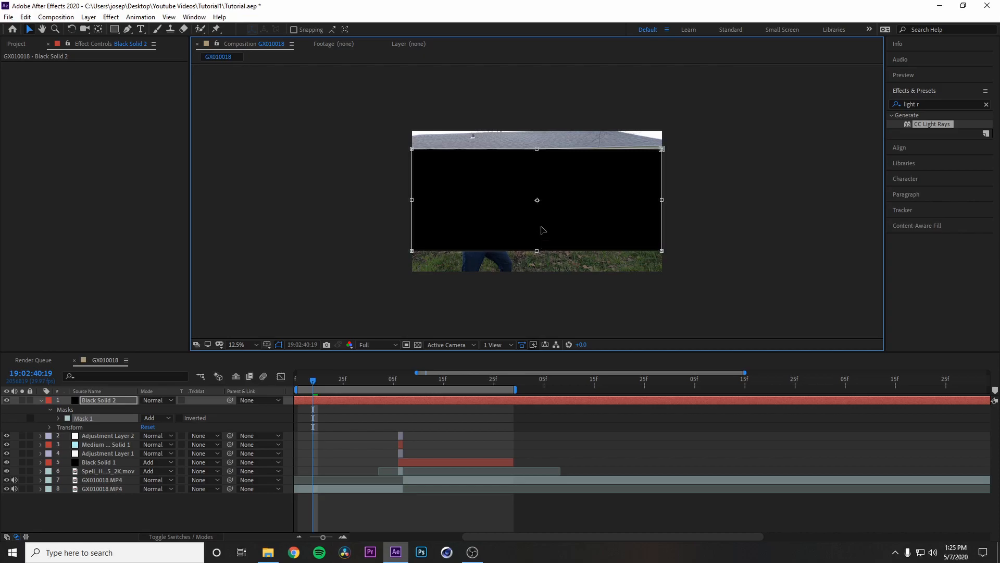
{"action": "key", "text": "period"}
{"action": "key", "text": "comma"}
{"action": "left_click_drag", "start_coordinate": [538, 252], "coordinate": [540, 255]}
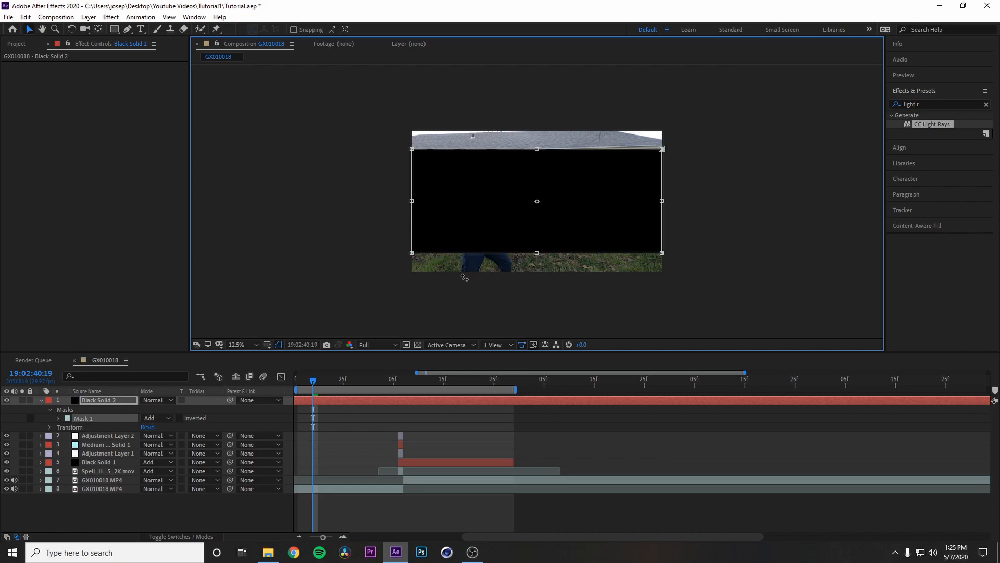
{"action": "left_click", "coordinate": [167, 419]}
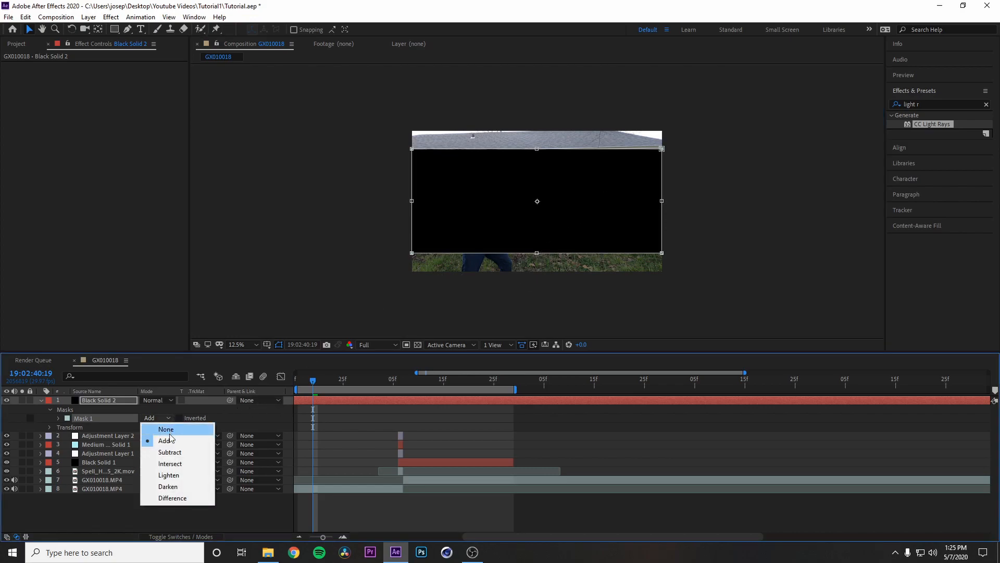
{"action": "left_click", "coordinate": [169, 451]}
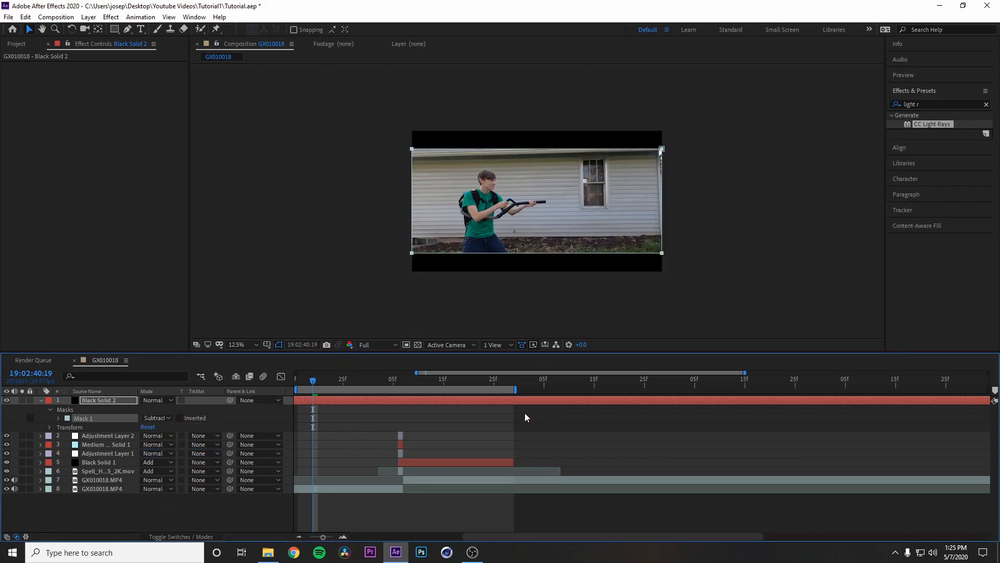
{"action": "scroll", "coordinate": [525, 192], "scroll_direction": "up", "scroll_amount": 1}
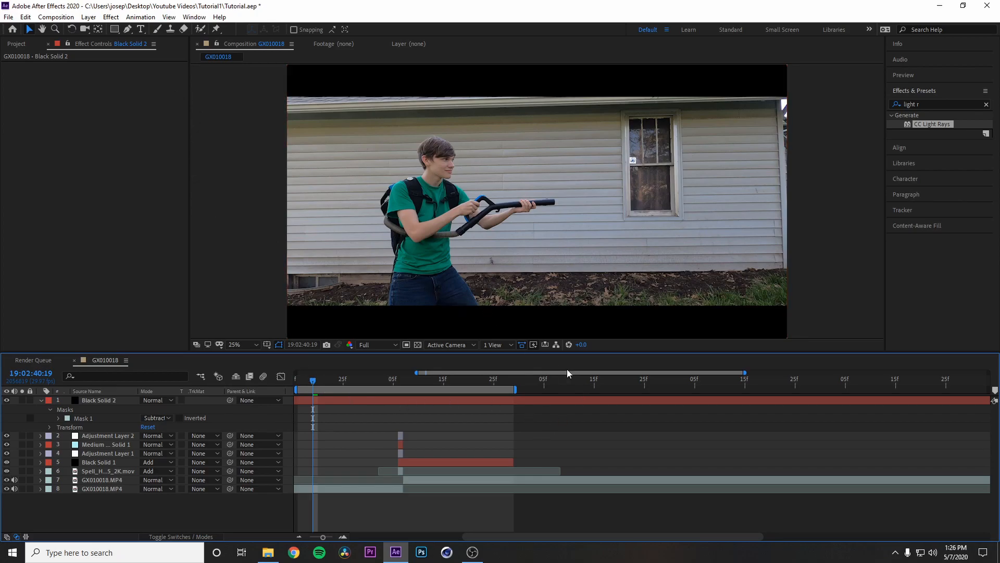
Step: Create an adjustment layer directly above the two GX010018.MP4 clips, with the current time at 19:02:41:06
{"action": "left_click_drag", "start_coordinate": [317, 377], "coordinate": [398, 378]}
{"action": "left_click", "coordinate": [411, 480]}
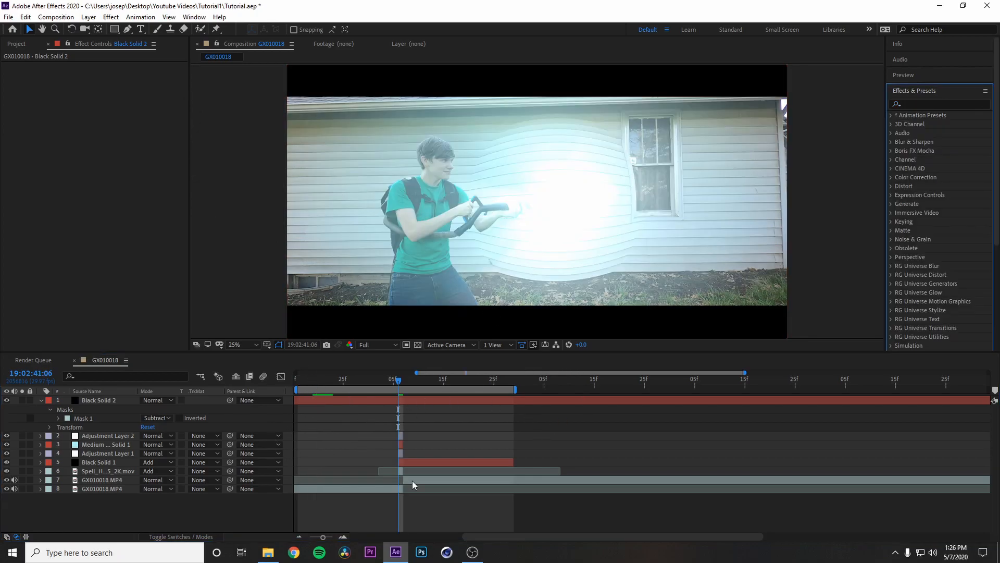
{"action": "left_click", "coordinate": [87, 20]}
{"action": "mouse_move", "coordinate": [112, 30]}
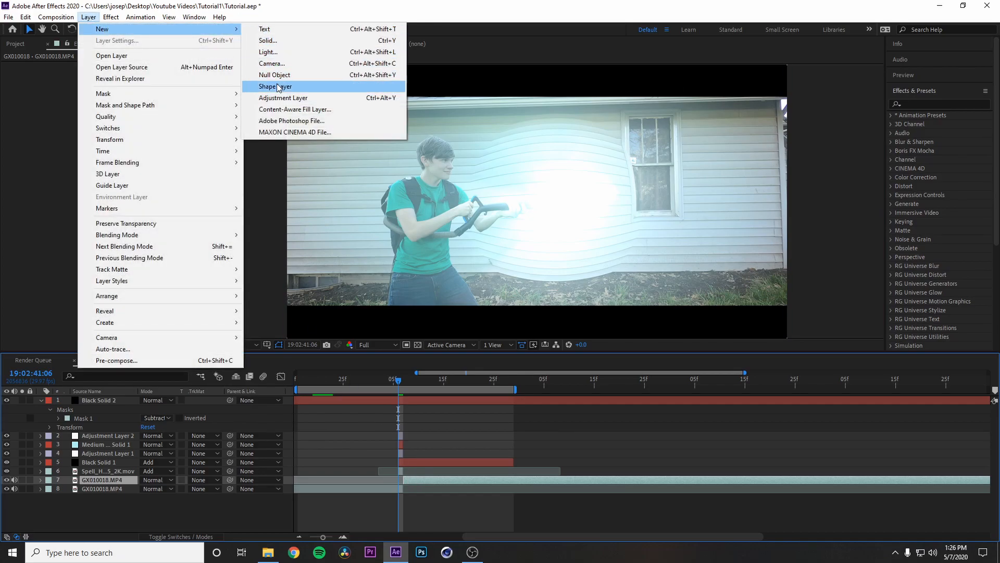
{"action": "left_click", "coordinate": [279, 99]}
Step: Find the Curves effect and apply it to Adjustment Layer 3
{"action": "left_click", "coordinate": [925, 104]}
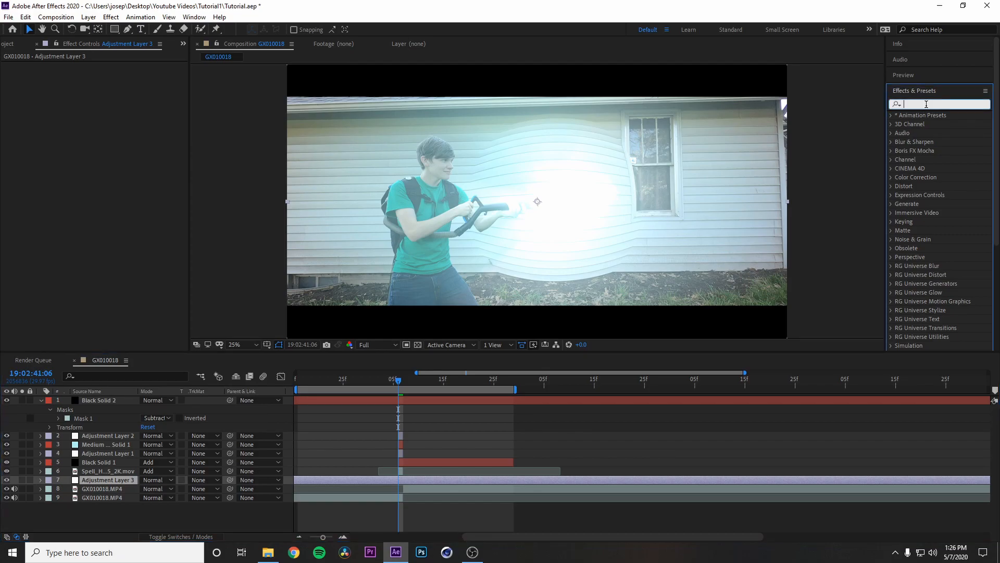
{"action": "type", "text": "curve"}
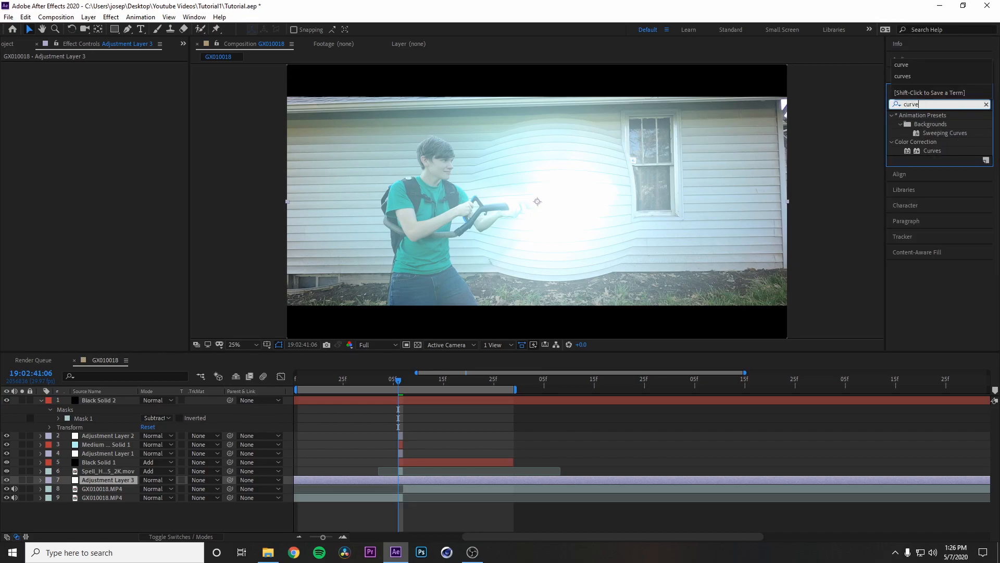
{"action": "left_click_drag", "start_coordinate": [933, 150], "coordinate": [409, 478]}
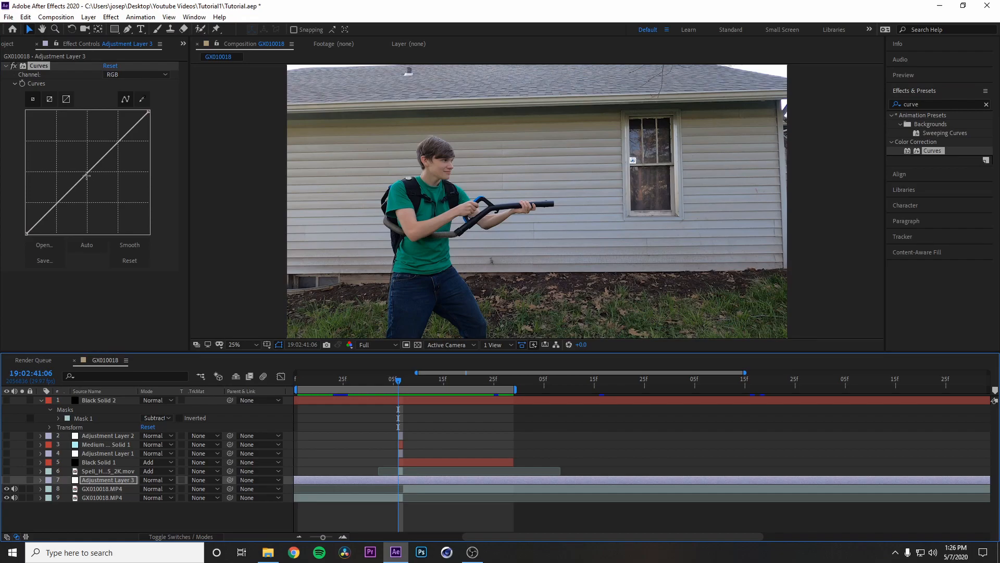
Step: Darken the midtones by bending the RGB curve down, and pull the Red channel's curve slightly down
{"action": "mouse_move", "coordinate": [88, 172]}
{"action": "left_mouse_down"}
{"action": "mouse_move", "coordinate": [111, 189]}
{"action": "mouse_move", "coordinate": [101, 179]}
{"action": "left_mouse_up"}
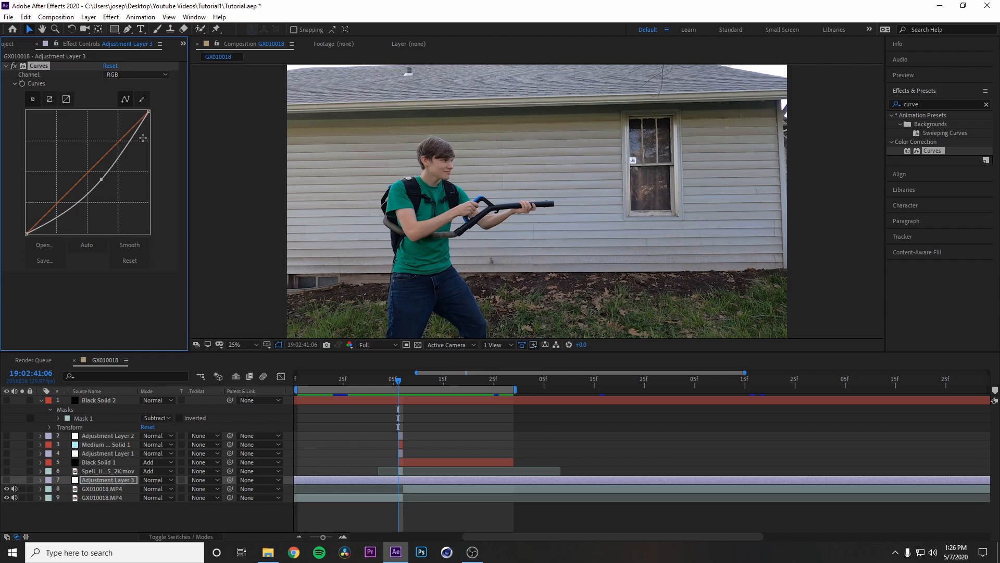
{"action": "left_click", "coordinate": [163, 76]}
{"action": "left_click", "coordinate": [133, 100]}
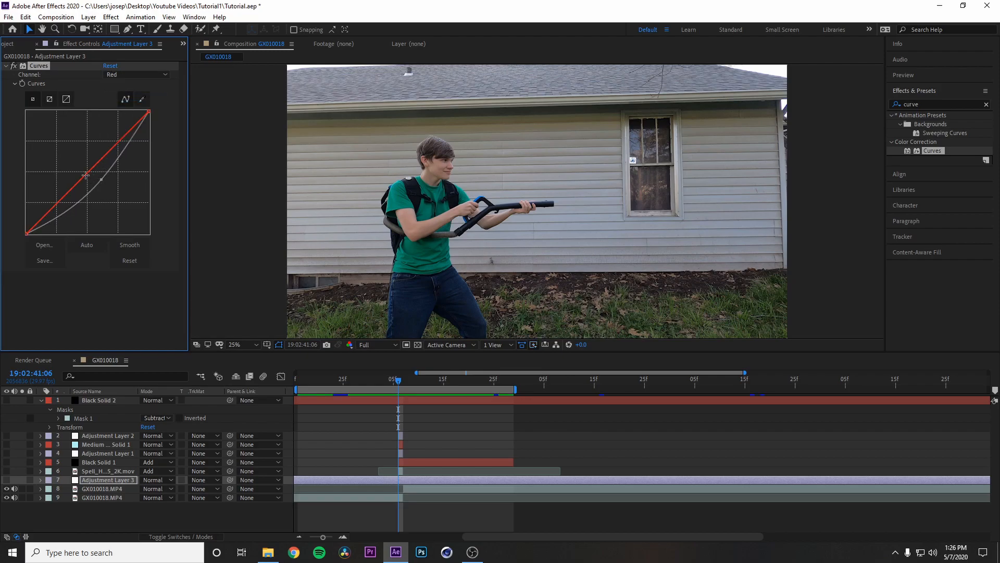
{"action": "left_click_drag", "start_coordinate": [89, 174], "coordinate": [96, 176]}
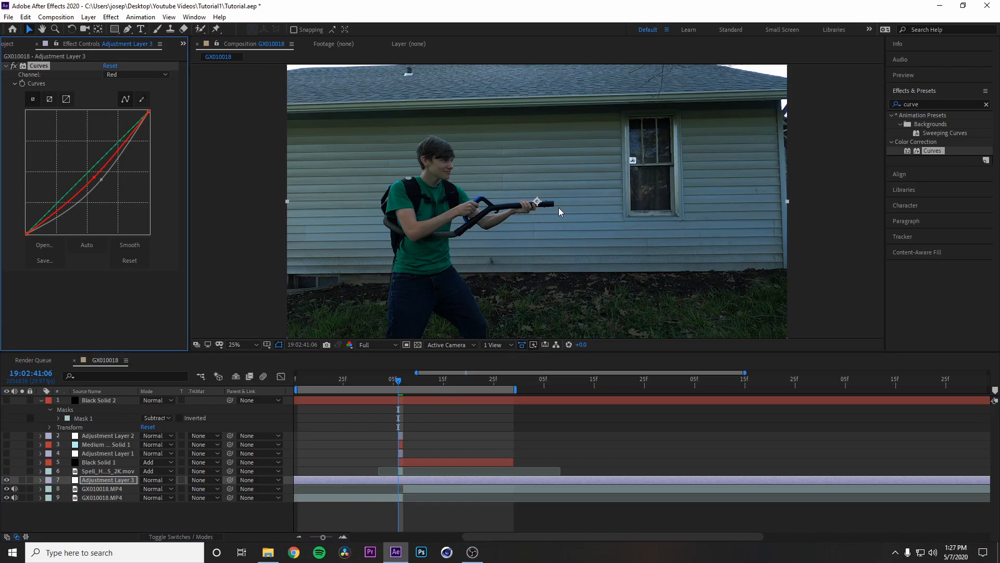
Step: Find the Camera Lens Blur effect and apply it to Adjustment Layer 3
{"action": "left_click", "coordinate": [986, 104]}
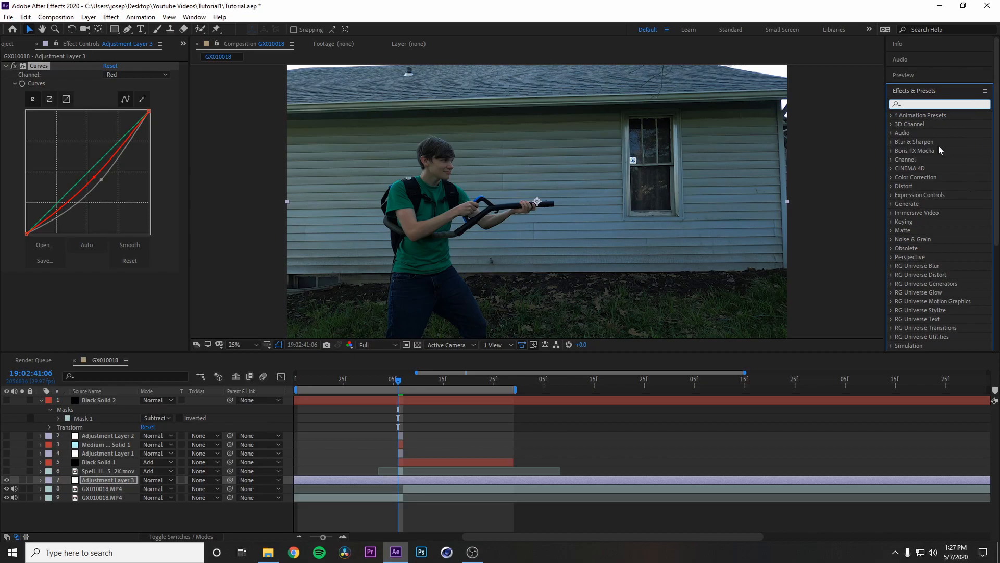
{"action": "type", "text": "le"}
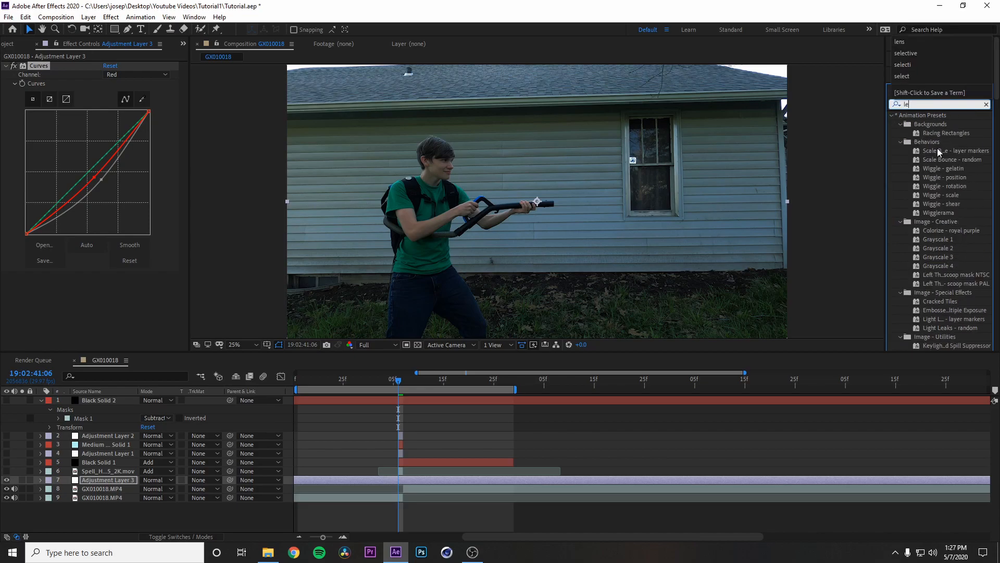
{"action": "type", "text": "ns"}
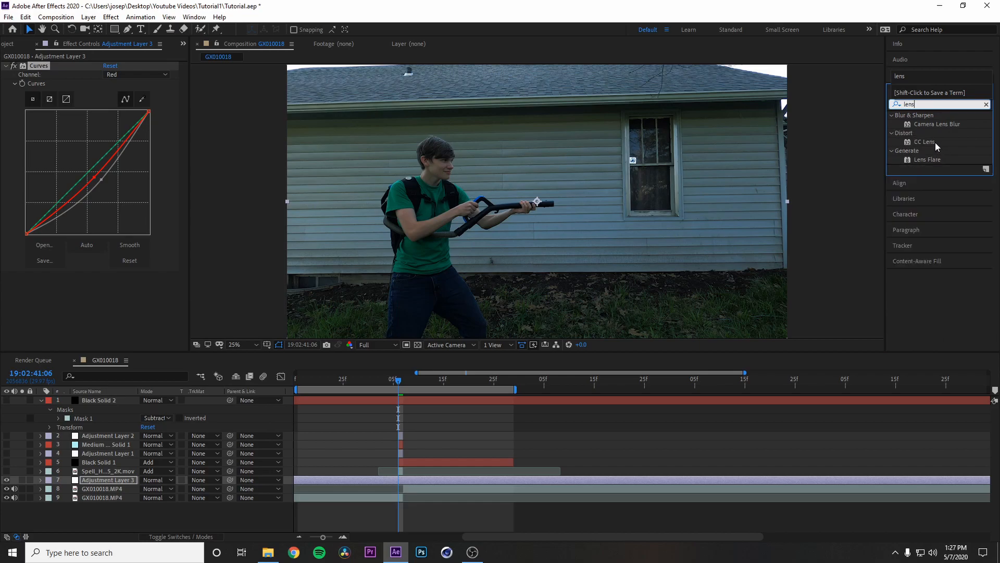
{"action": "left_click_drag", "start_coordinate": [936, 124], "coordinate": [401, 479]}
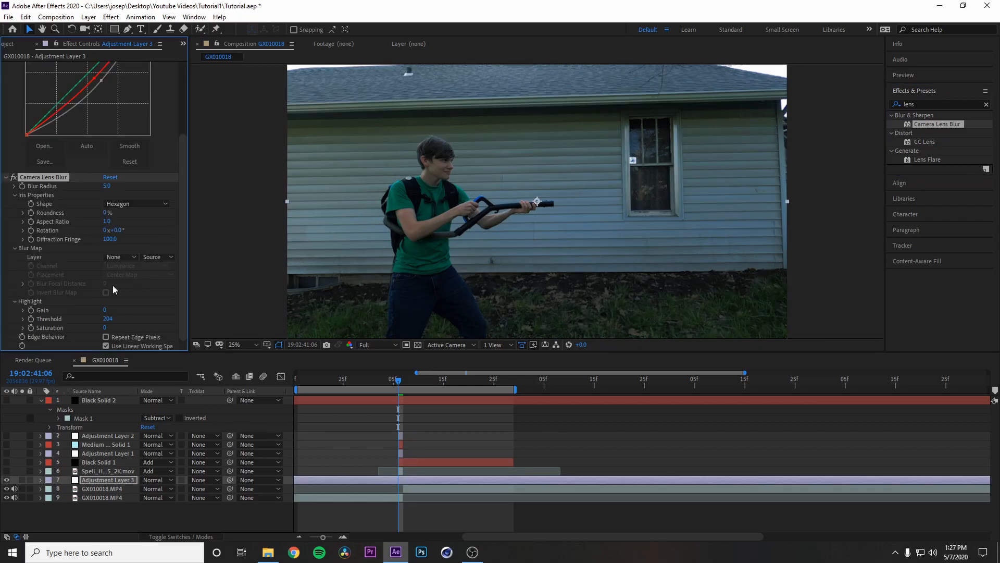
Step: Set the Camera Lens Blur radius to 2.0 and toggle Adjustment Layer 3's visibility to compare the result
{"action": "left_click", "coordinate": [107, 186]}
{"action": "key", "text": "Return"}
{"action": "left_click", "coordinate": [7, 480]}
{"action": "left_click", "coordinate": [6, 480]}
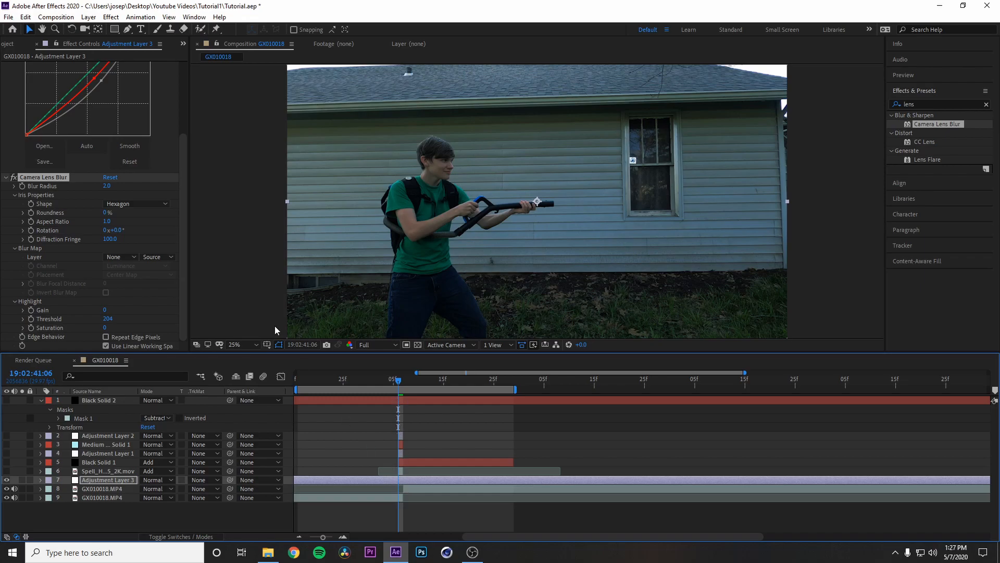
{"action": "scroll", "coordinate": [167, 224], "scroll_direction": "up", "scroll_amount": 3}
{"action": "scroll", "coordinate": [168, 208], "scroll_direction": "down", "scroll_amount": 3}
Step: Apply a Color LUT effect to Adjustment Layer 3 using the file LP - Atmos.cube
{"action": "left_click", "coordinate": [111, 17]}
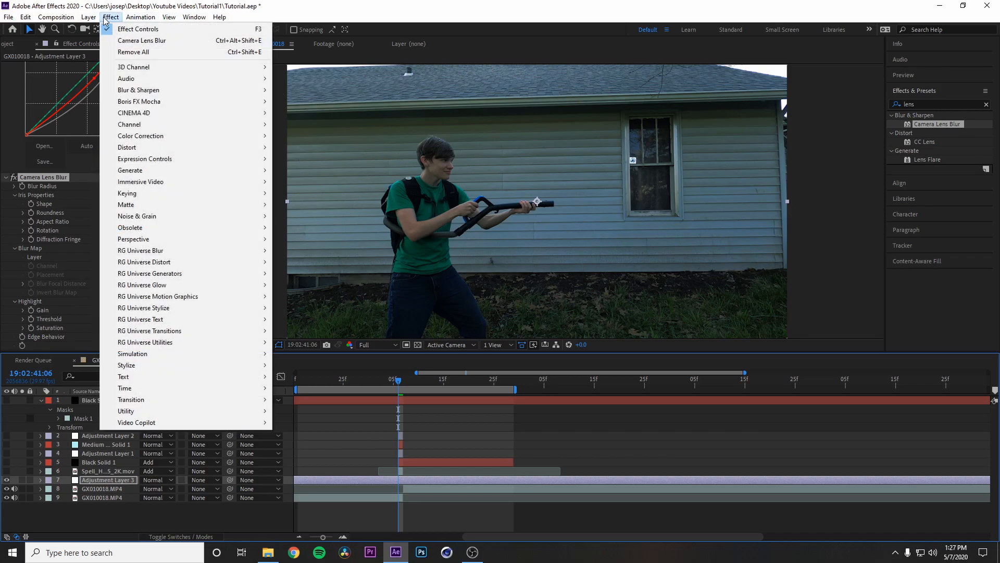
{"action": "mouse_move", "coordinate": [125, 411]}
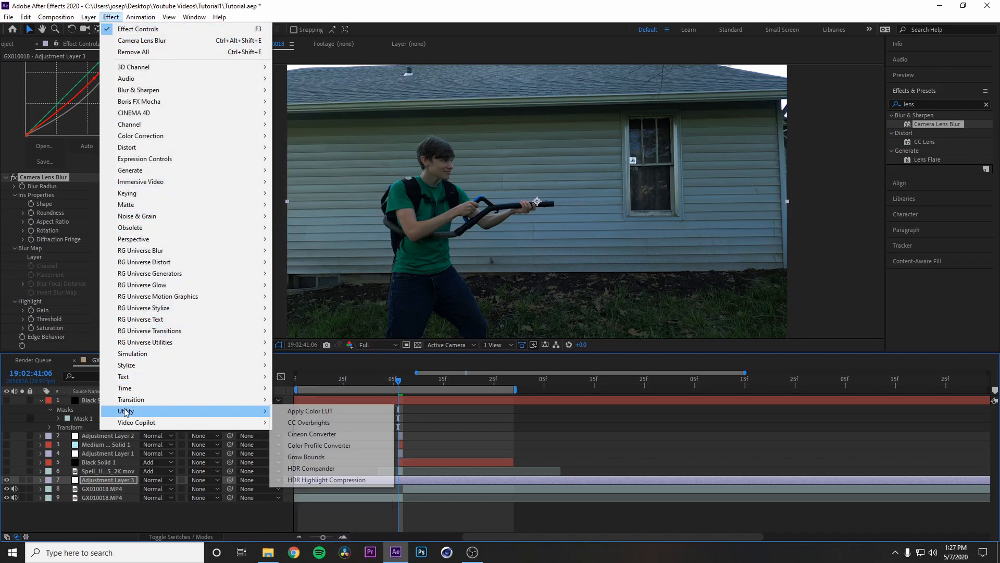
{"action": "left_click", "coordinate": [285, 413]}
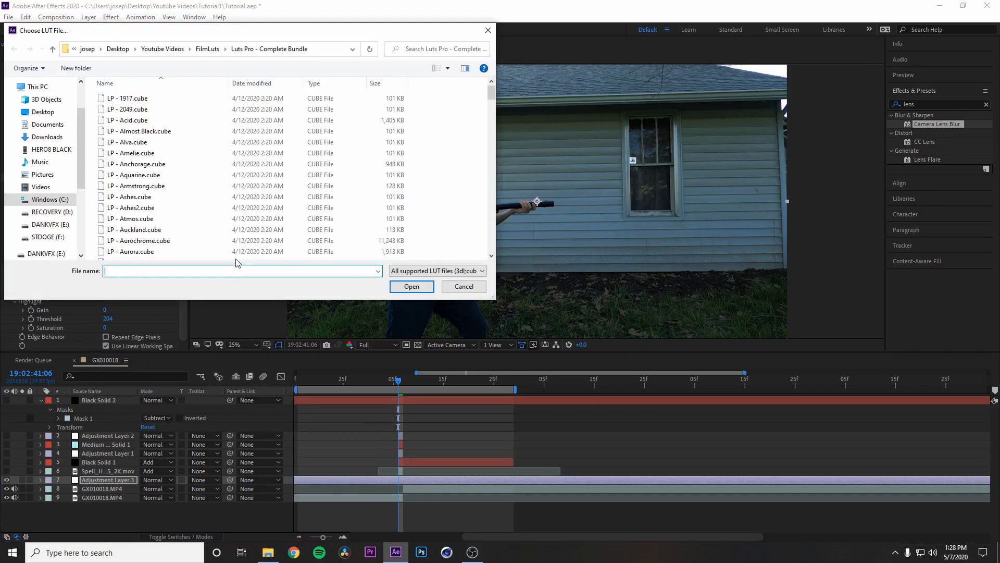
{"action": "scroll", "coordinate": [167, 204], "scroll_direction": "down", "scroll_amount": 8}
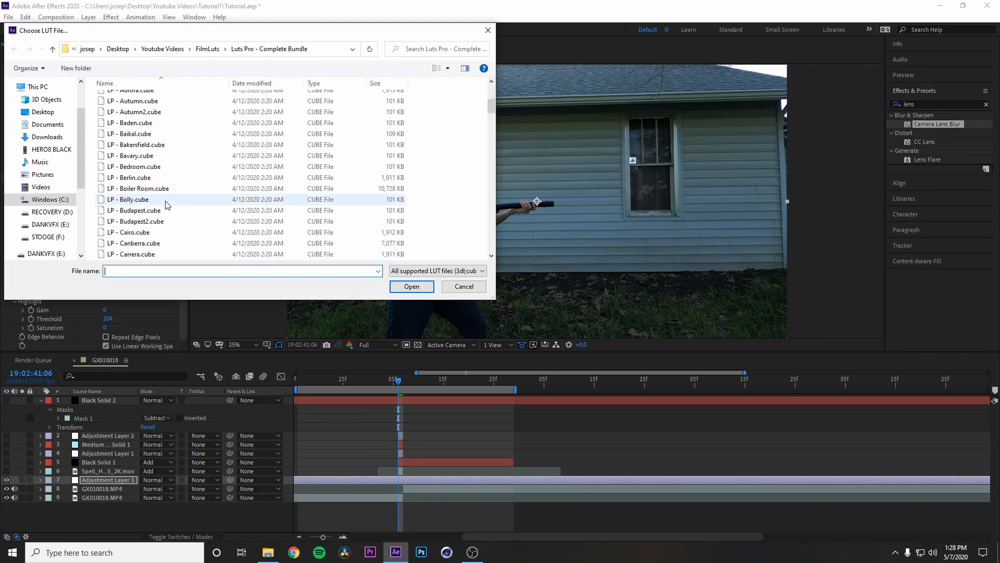
{"action": "scroll", "coordinate": [167, 204], "scroll_direction": "up", "scroll_amount": 8}
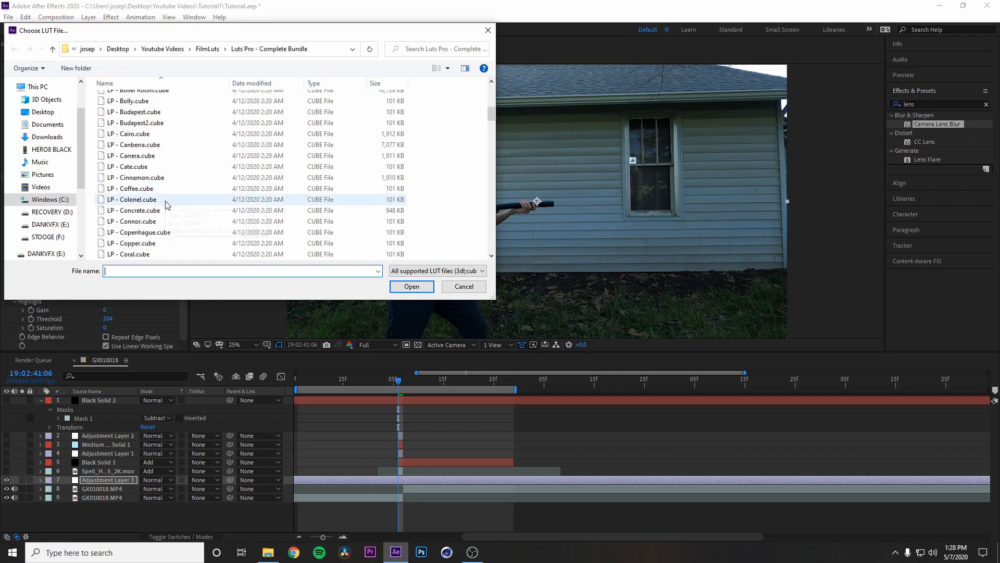
{"action": "left_click", "coordinate": [136, 219]}
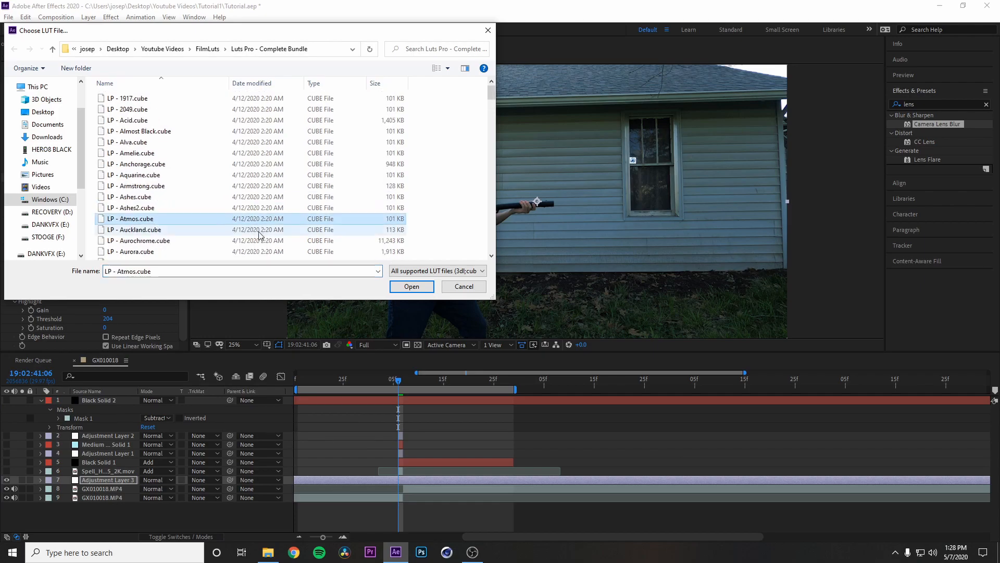
{"action": "left_click", "coordinate": [412, 286]}
Step: Turn the hidden effect layers and the letterbox layer back on, and play back the graded shot
{"action": "left_click", "coordinate": [6, 470]}
{"action": "left_click_drag", "start_coordinate": [9, 463], "coordinate": [7, 415]}
{"action": "left_click", "coordinate": [7, 401]}
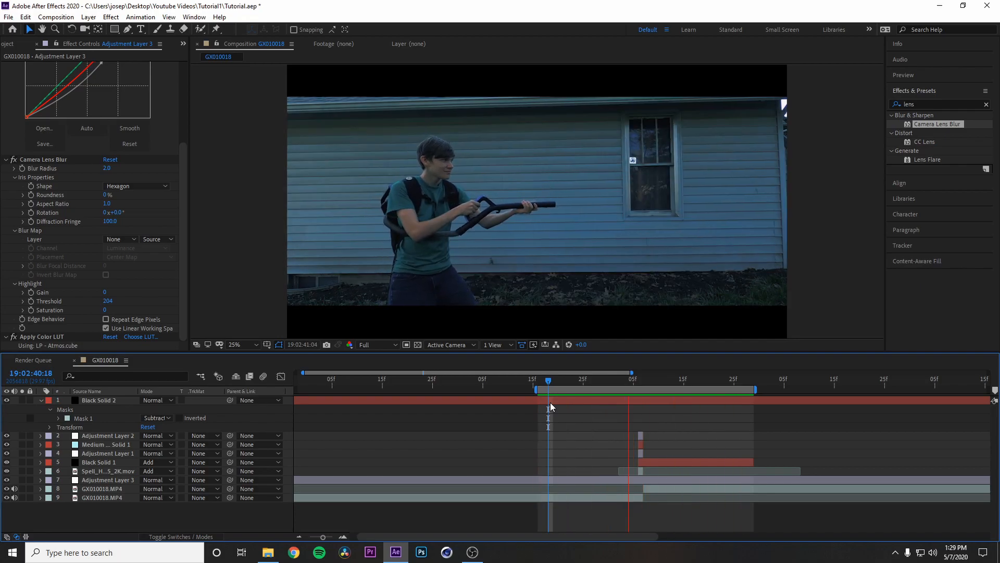
{"action": "key", "text": "space"}
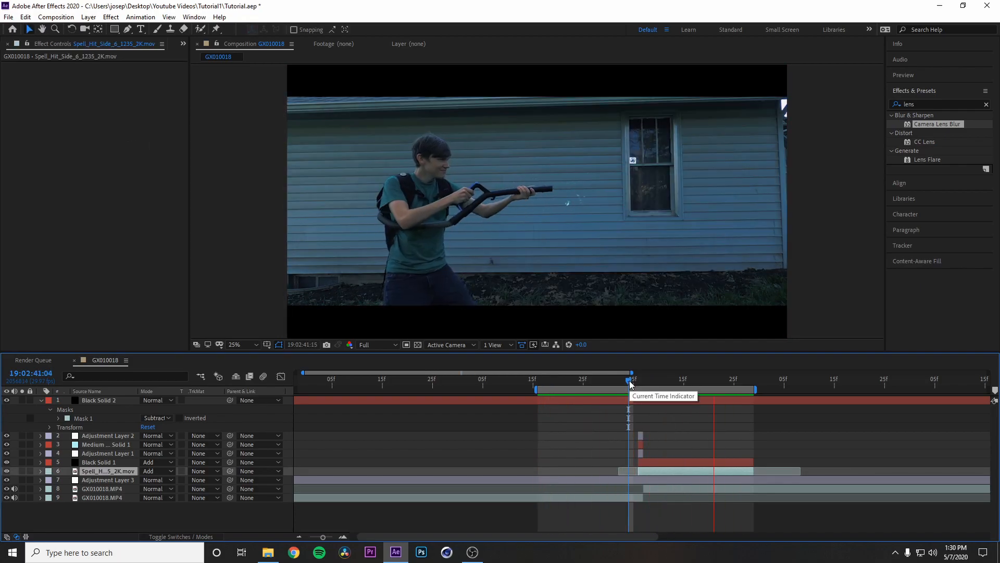
{"action": "key", "text": "space"}
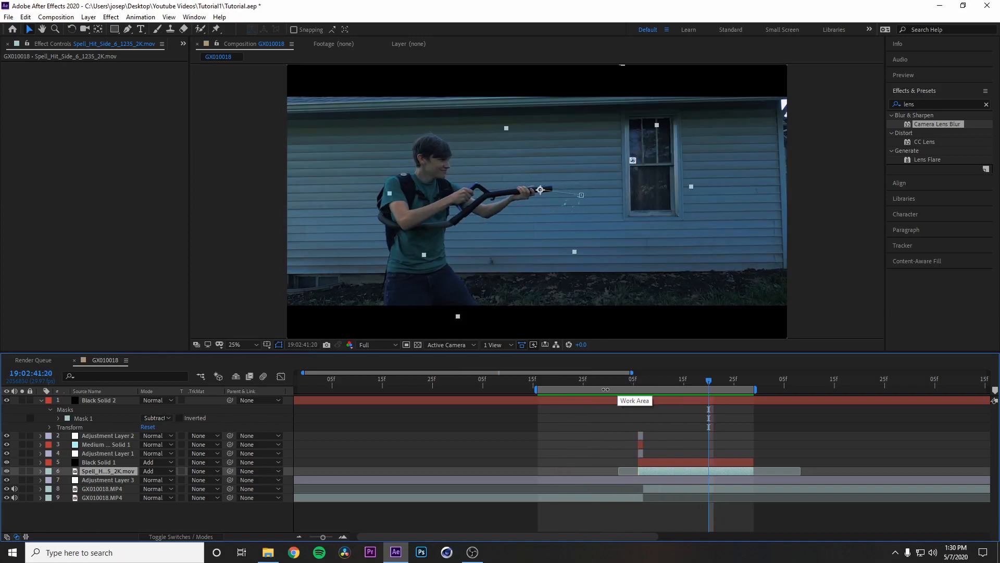
Step: Enable motion blur for the composition, the Saber beam layer Black Solid 1 and the Spell_Hit muzzle blast layer
{"action": "left_click", "coordinate": [195, 537]}
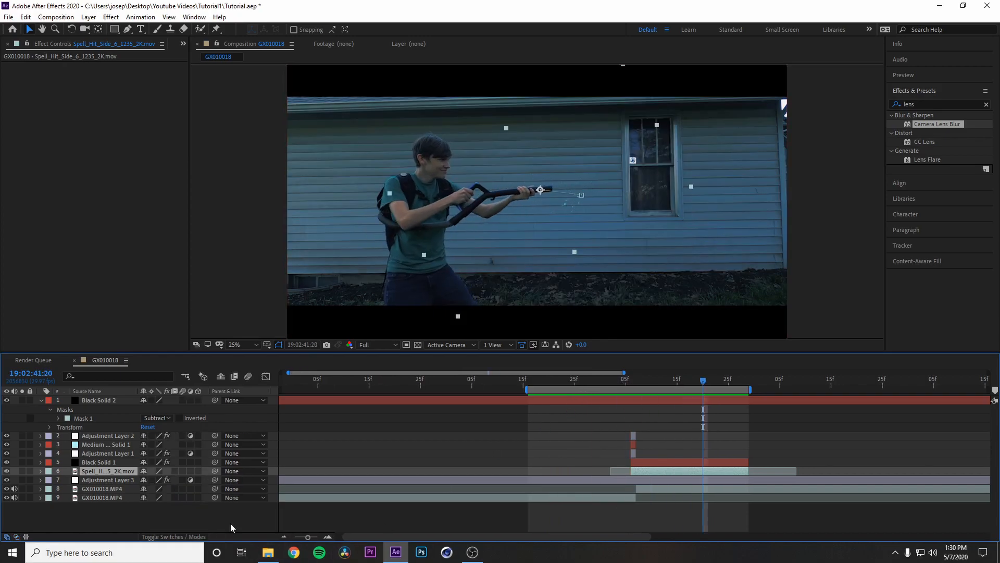
{"action": "left_click", "coordinate": [659, 461]}
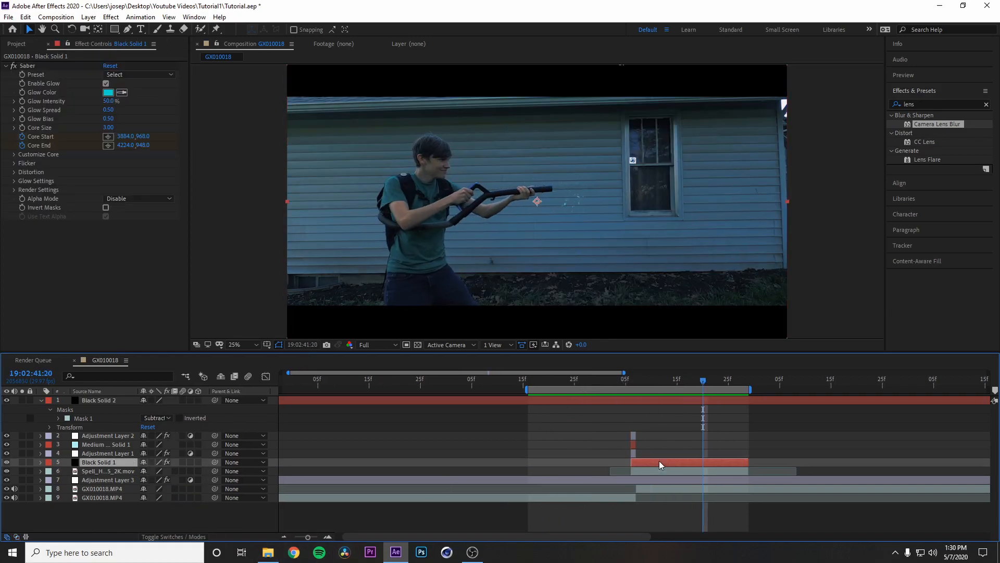
{"action": "left_click", "coordinate": [183, 461]}
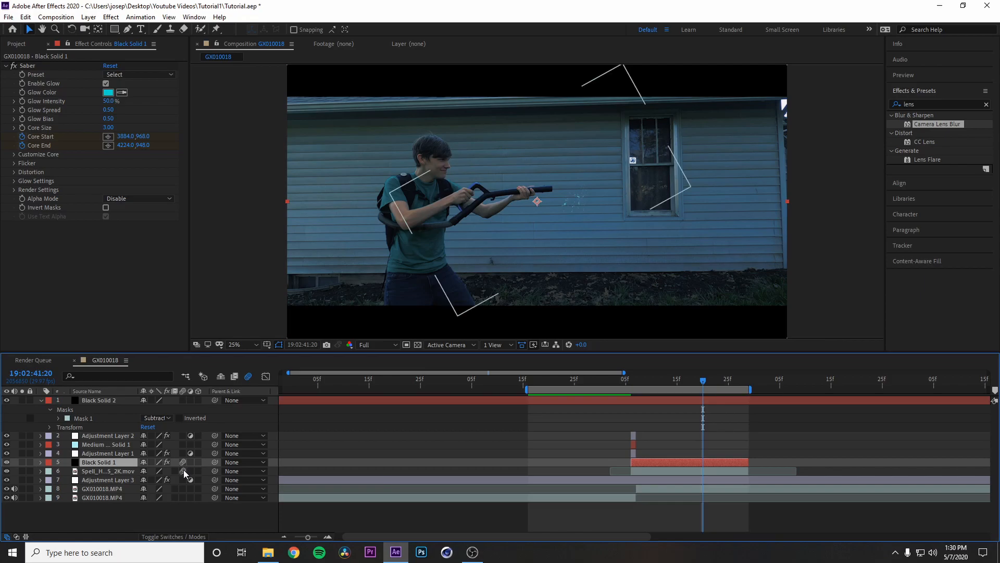
Step: Play back the shot from 19:02:41:01 to review the motion blur on the beam and muzzle blast
{"action": "left_click_drag", "start_coordinate": [705, 379], "coordinate": [603, 399]}
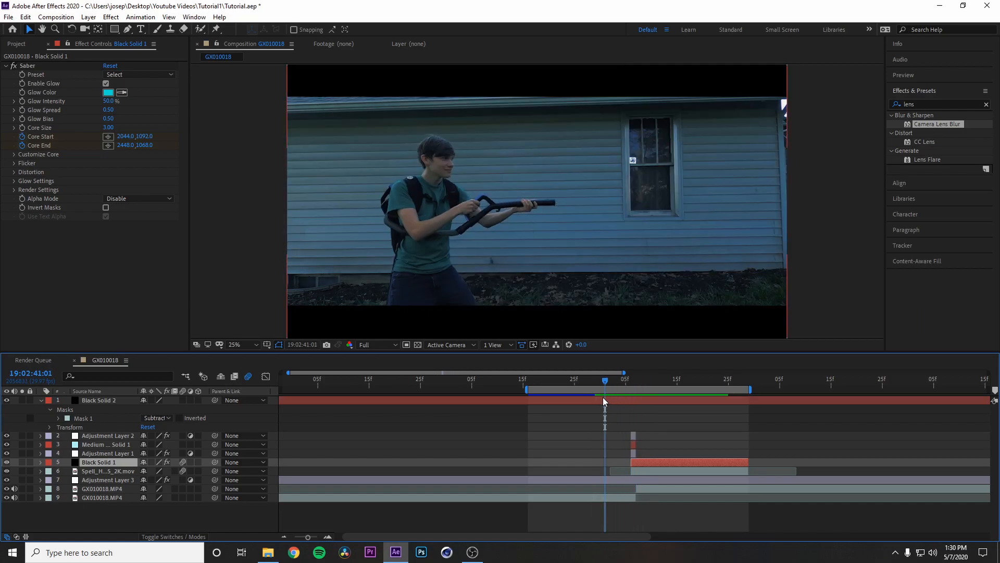
{"action": "key", "text": "space"}
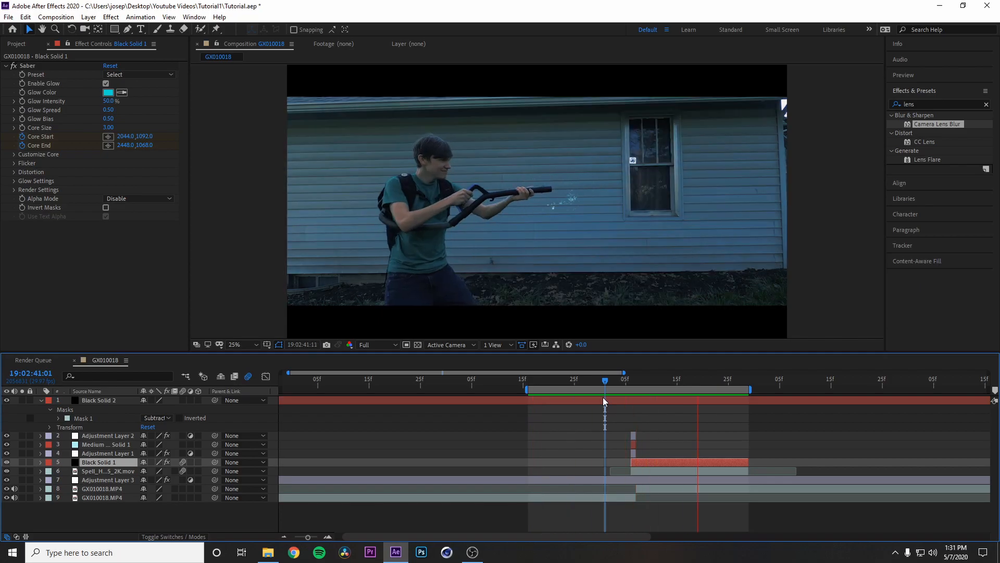
{"action": "key", "text": "space"}
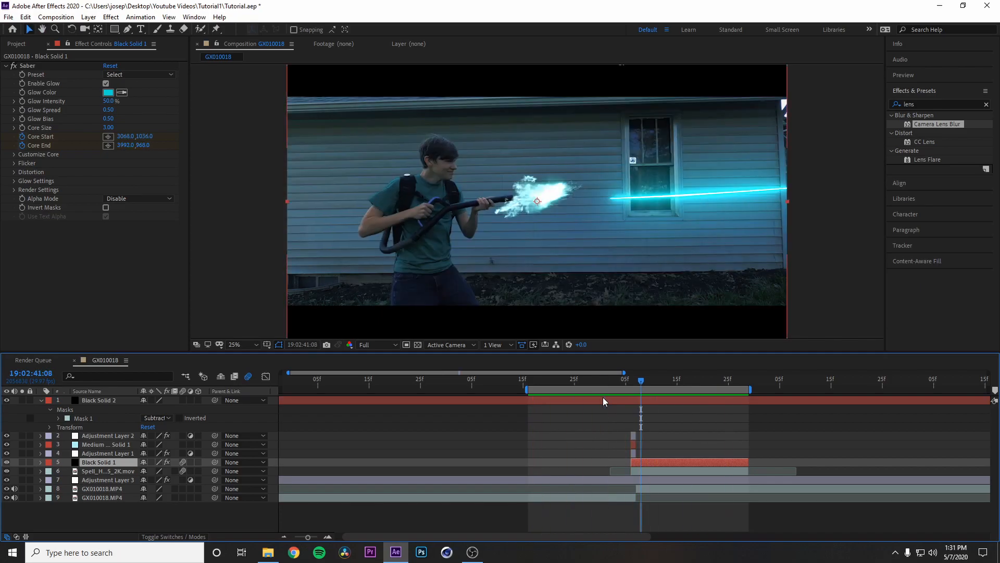